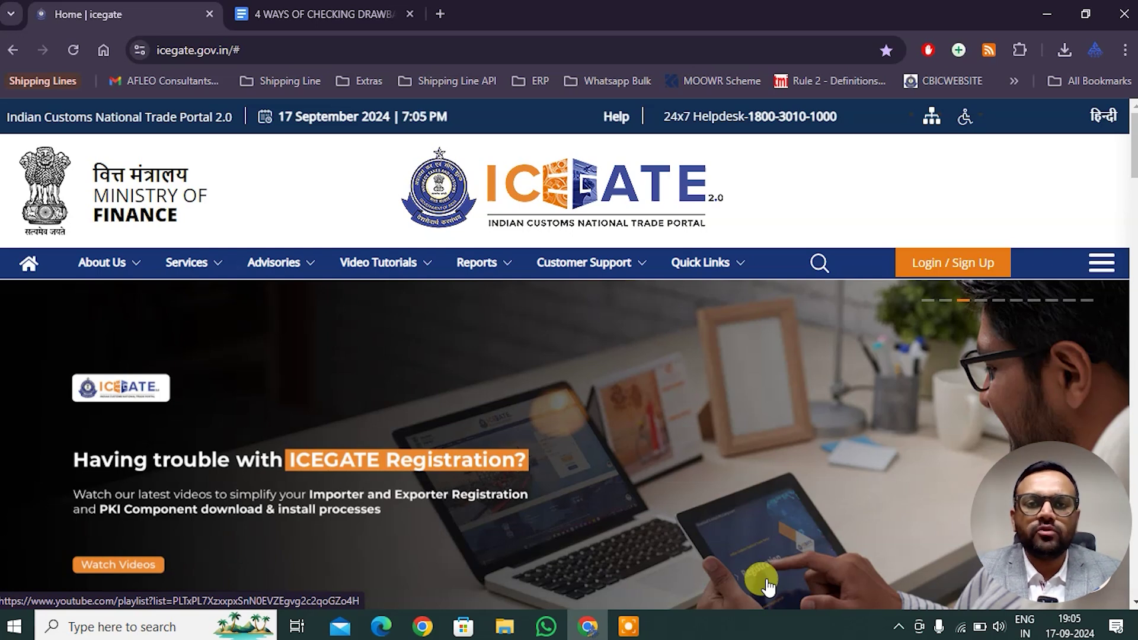
Search Google for "shipping bill status" in a new browser tab and open the Shipping Bill At ICES result.
{"action": "left_click", "coordinate": [437, 14]}
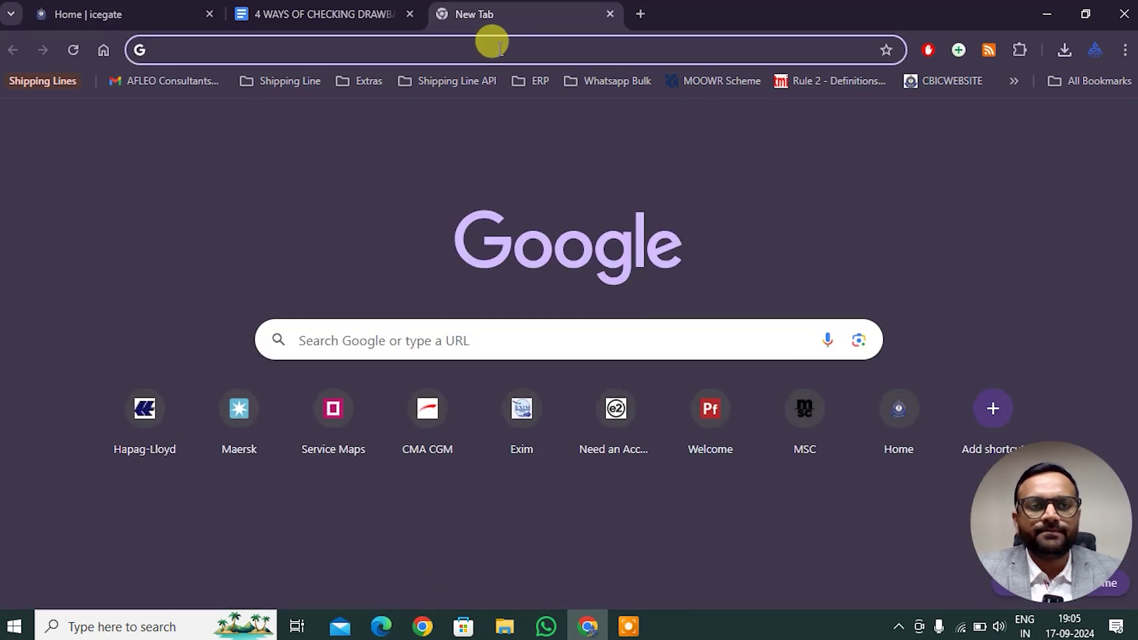
{"action": "type", "text": "shi"}
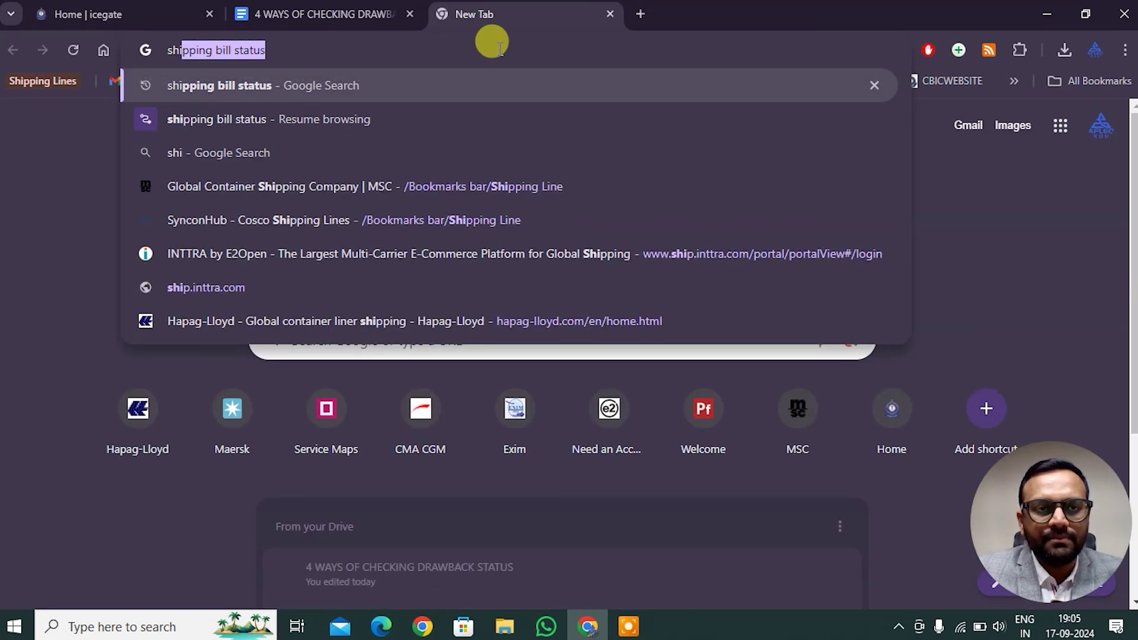
{"action": "key", "text": "Right"}
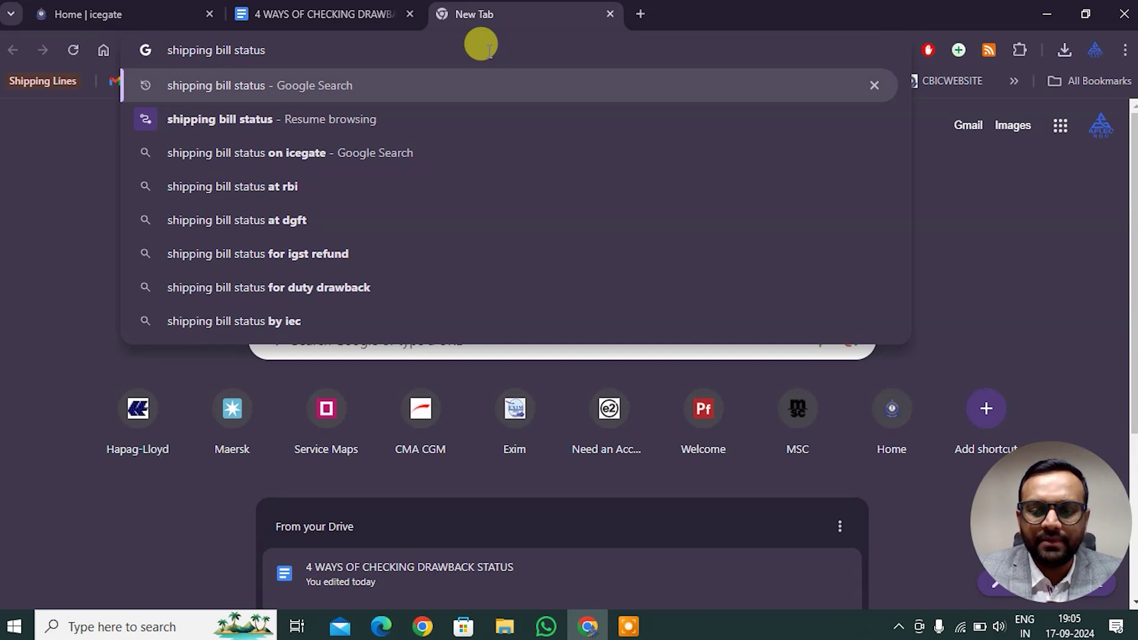
{"action": "key", "text": "Return"}
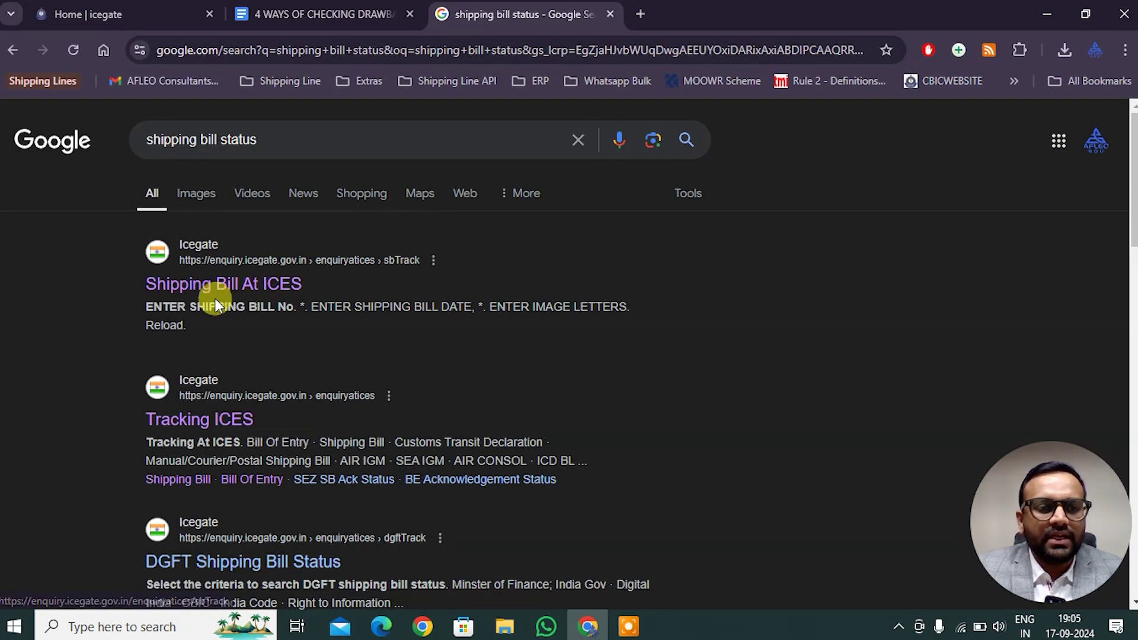
{"action": "left_click", "coordinate": [282, 287]}
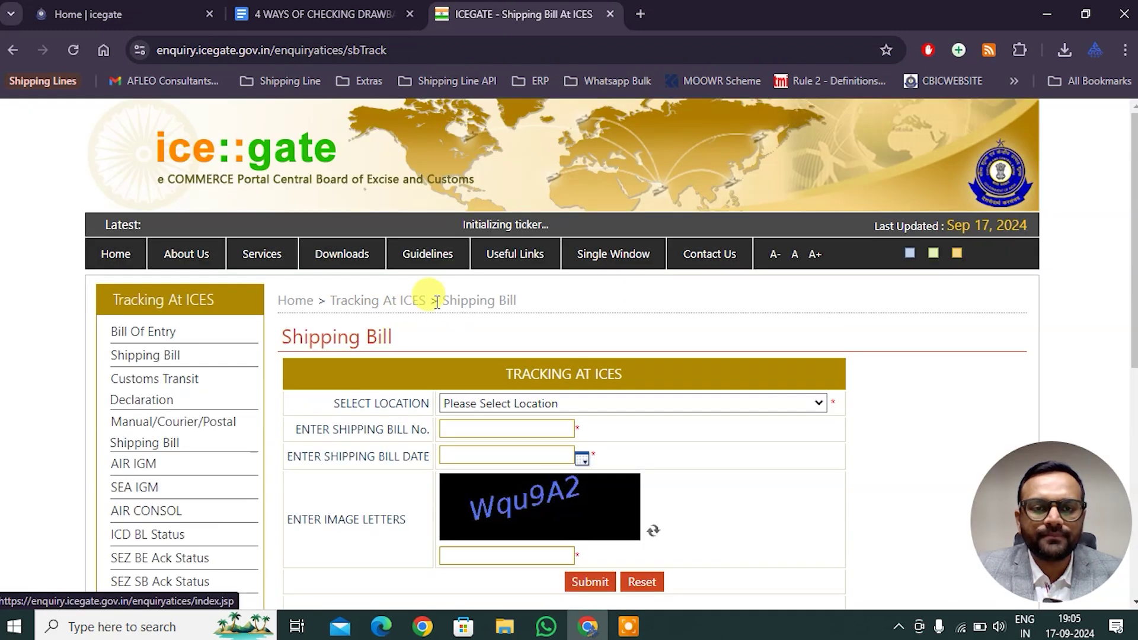
Set the location in the shipping bill tracking form to NHAVA SHEVA SEA (INNSA1).
{"action": "scroll", "coordinate": [581, 311], "scroll_direction": "down", "scroll_amount": 3}
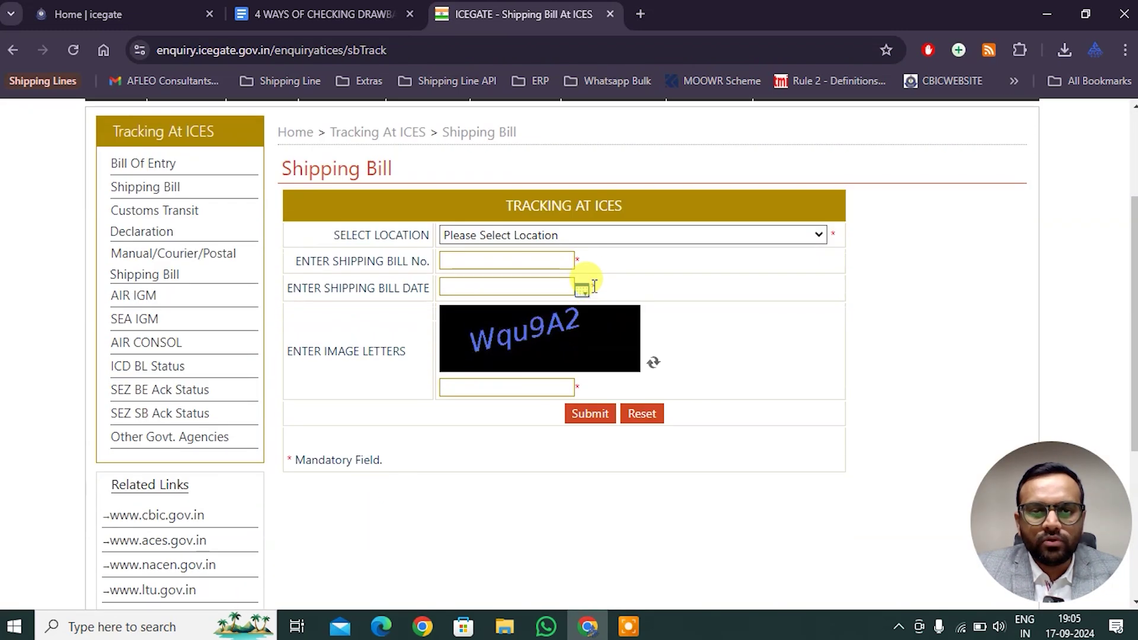
{"action": "left_click", "coordinate": [600, 237]}
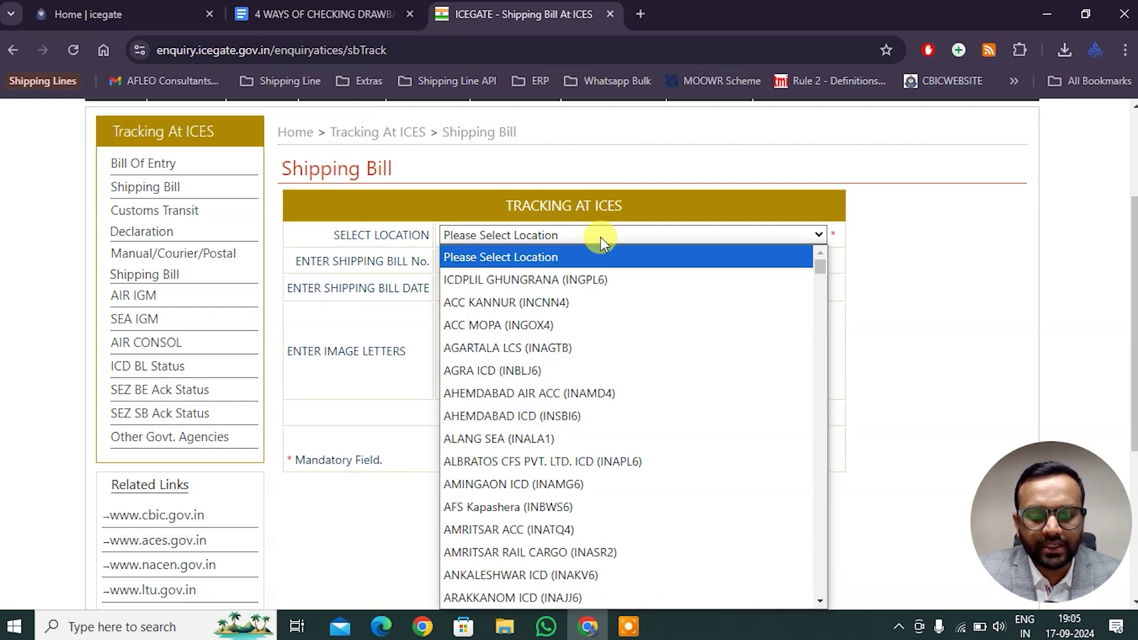
{"action": "type", "text": "nh"}
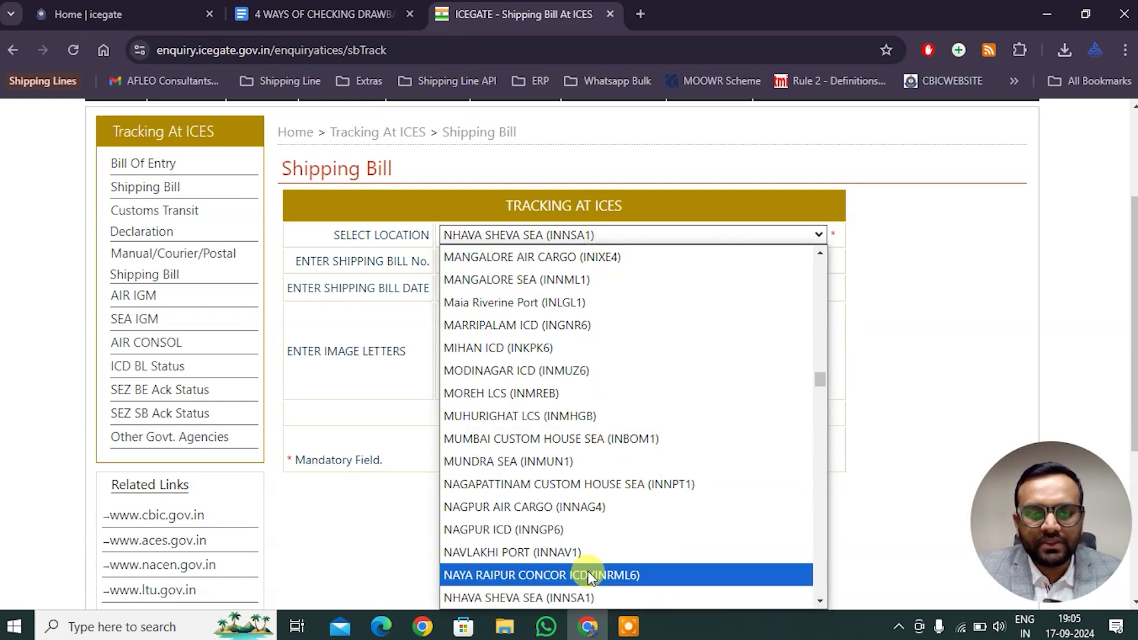
{"action": "left_click", "coordinate": [591, 598]}
Look up the shipping bill number in the "4 WAYS OF CHECKING DRAWBACK STATUS" document and enter it in the tracking form.
{"action": "left_click", "coordinate": [454, 260]}
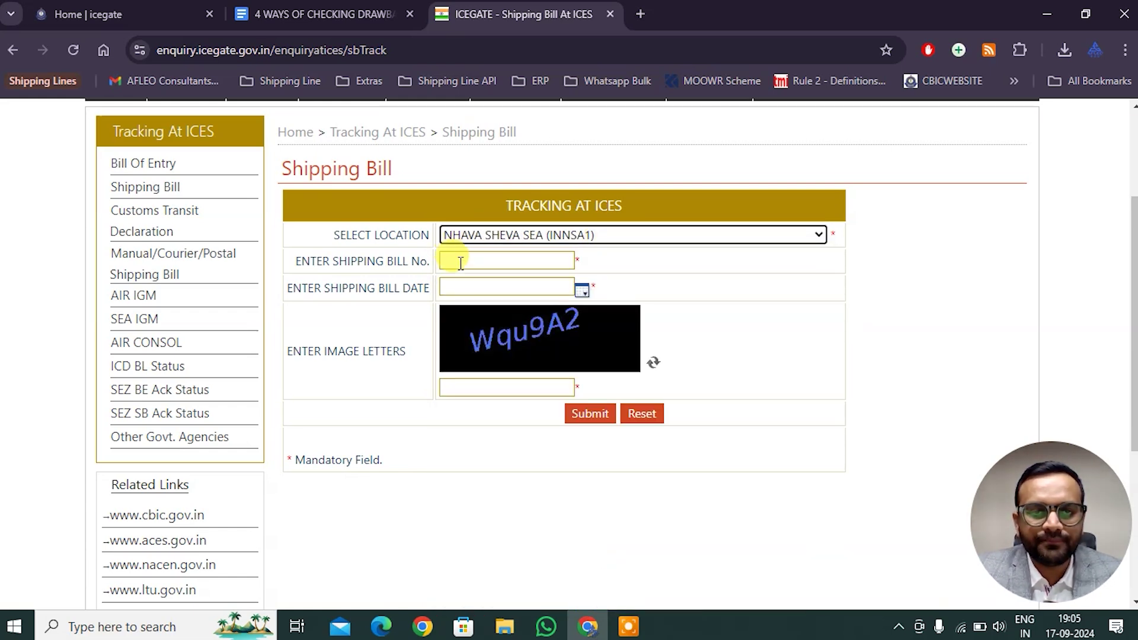
{"action": "left_click", "coordinate": [331, 15]}
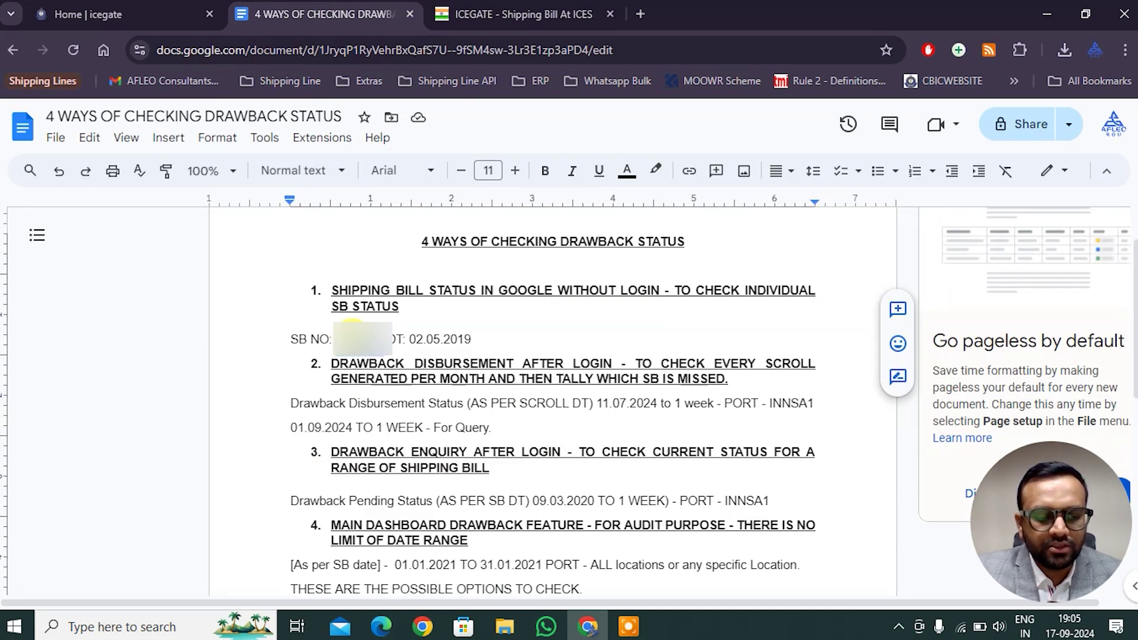
{"action": "left_click", "coordinate": [531, 14]}
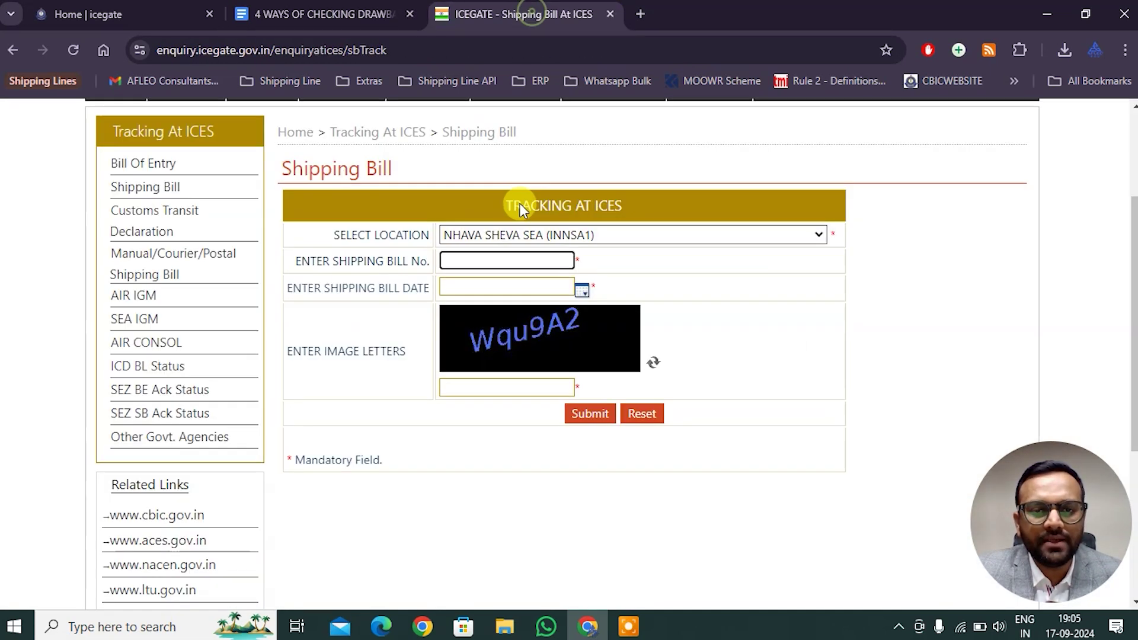
Set the shipping bill date to 2019/05/02.
{"action": "left_click", "coordinate": [500, 283]}
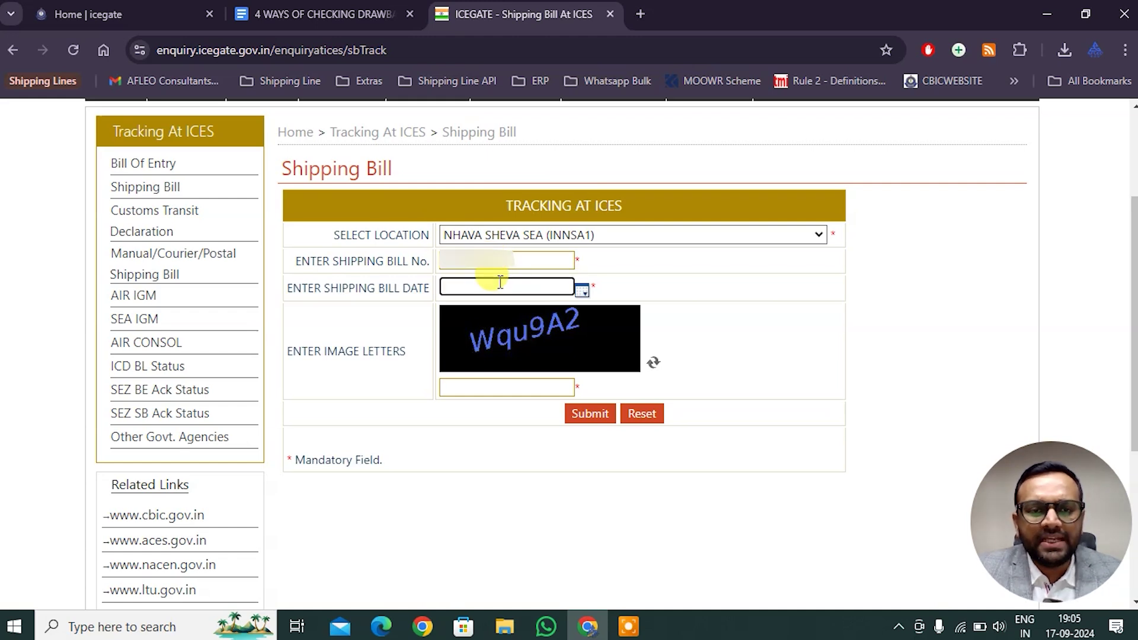
{"action": "left_click", "coordinate": [582, 290]}
{"action": "left_click", "coordinate": [547, 324]}
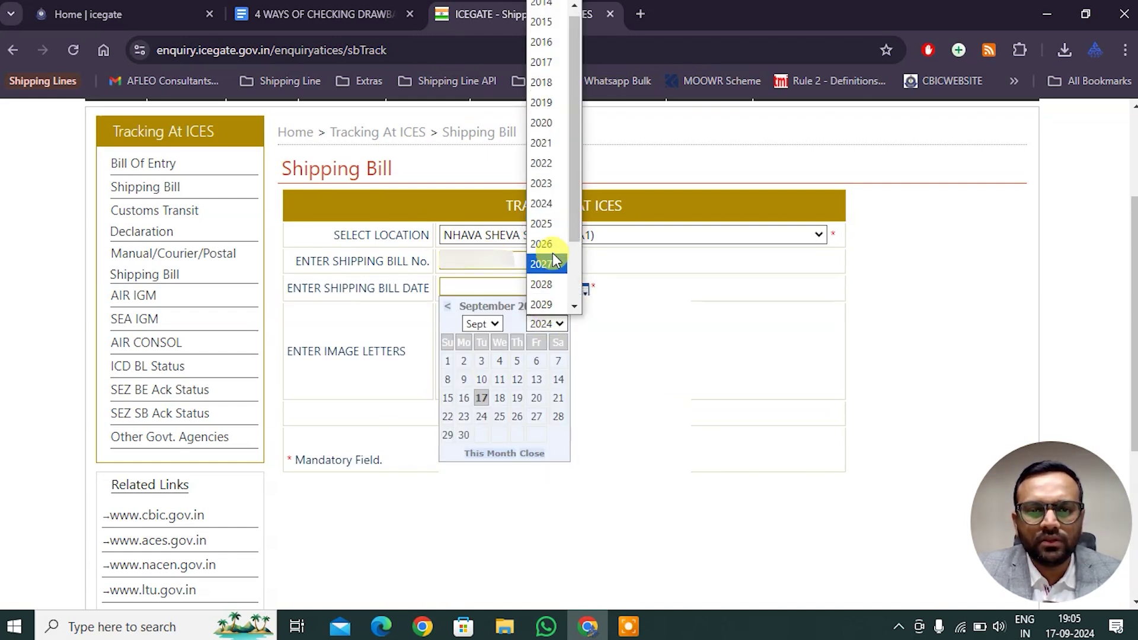
{"action": "left_click", "coordinate": [542, 104]}
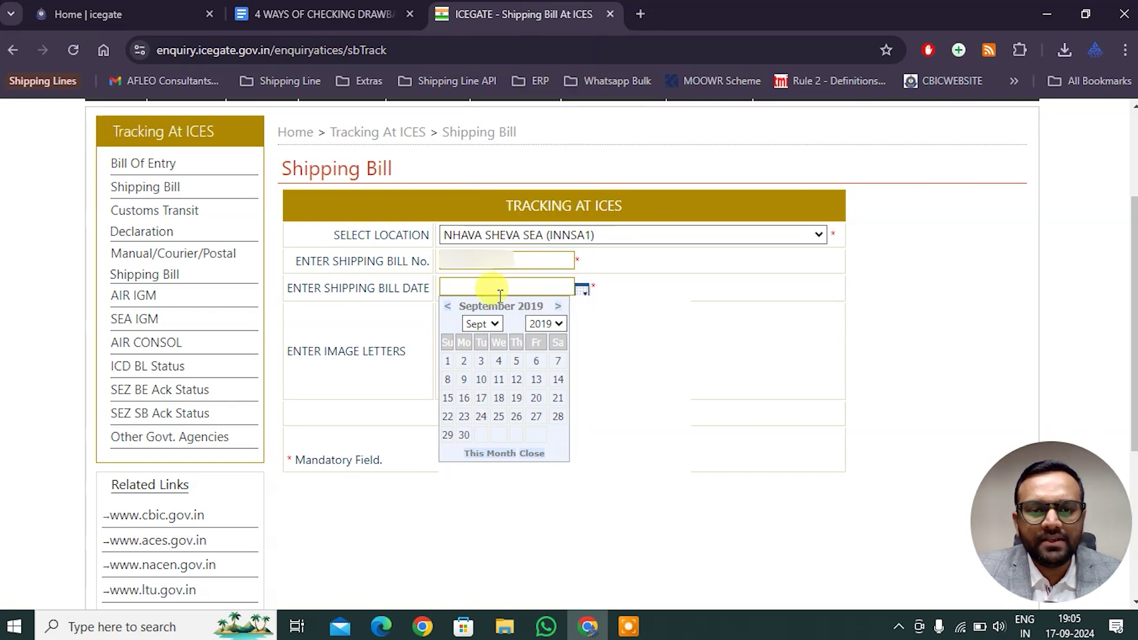
{"action": "left_click", "coordinate": [496, 325]}
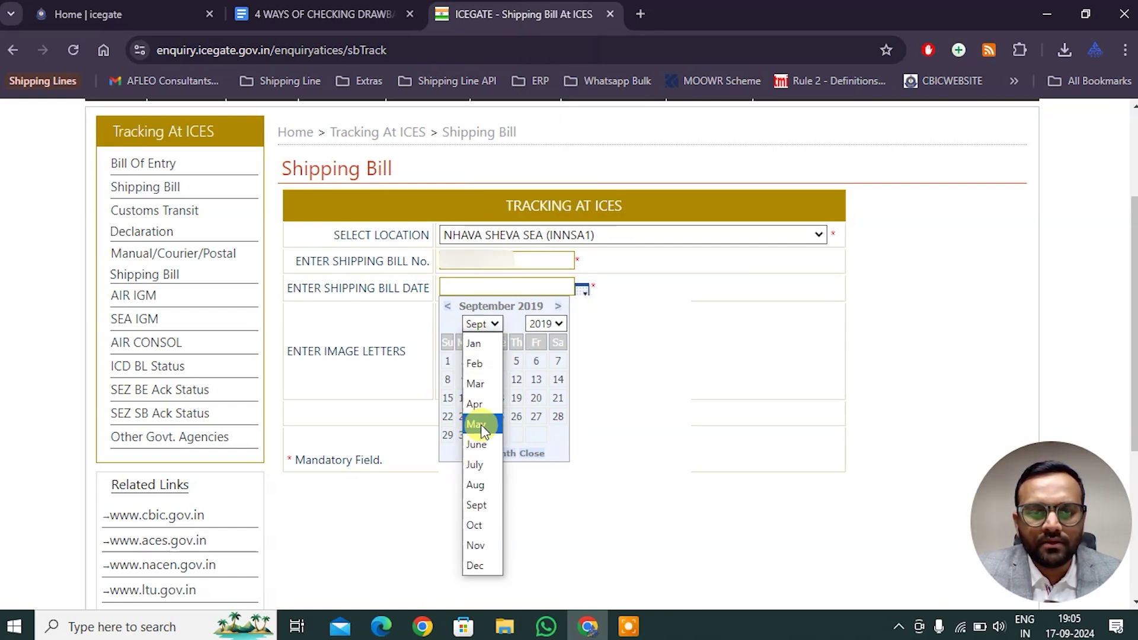
{"action": "left_click", "coordinate": [482, 423]}
{"action": "left_click", "coordinate": [510, 361]}
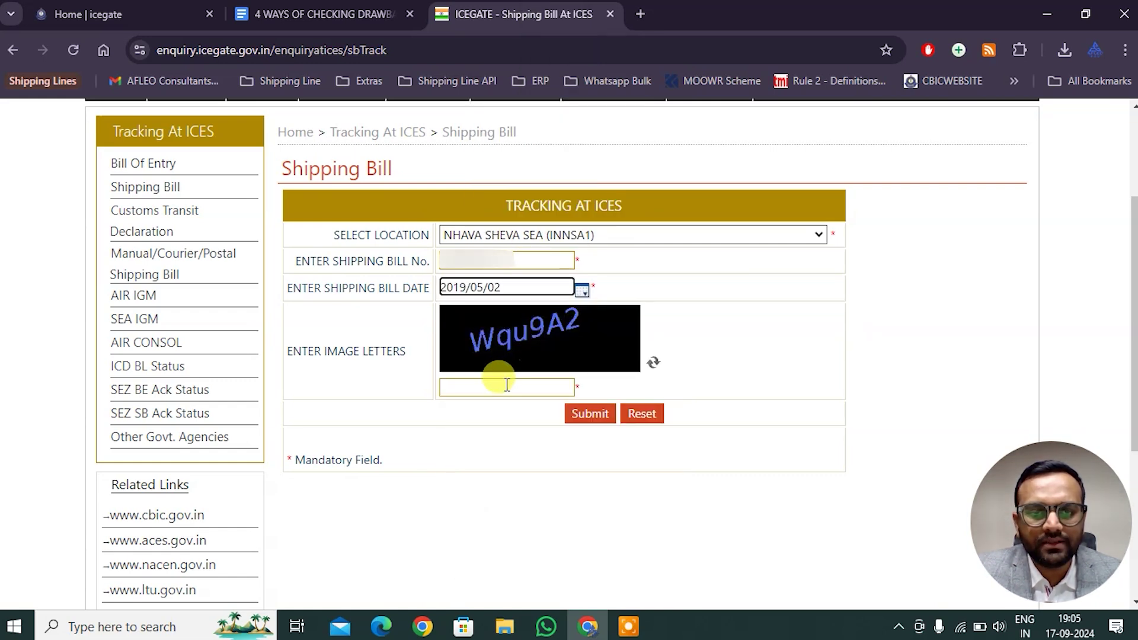
Enter the captcha's image letters and submit the shipping bill enquiry.
{"action": "left_click", "coordinate": [507, 386]}
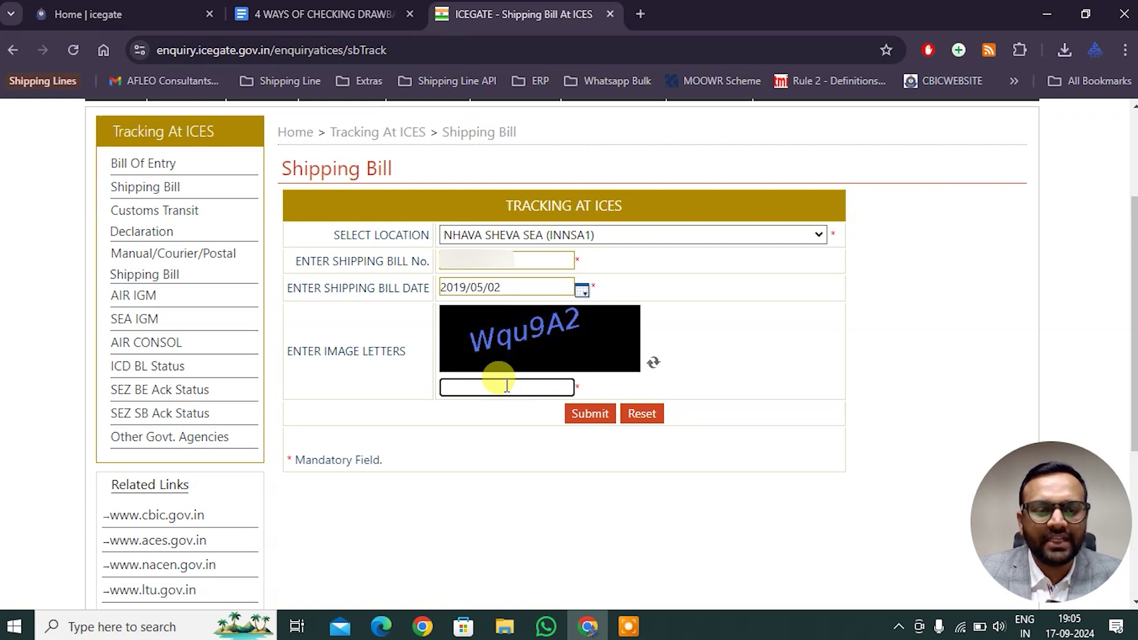
{"action": "type", "text": "W"}
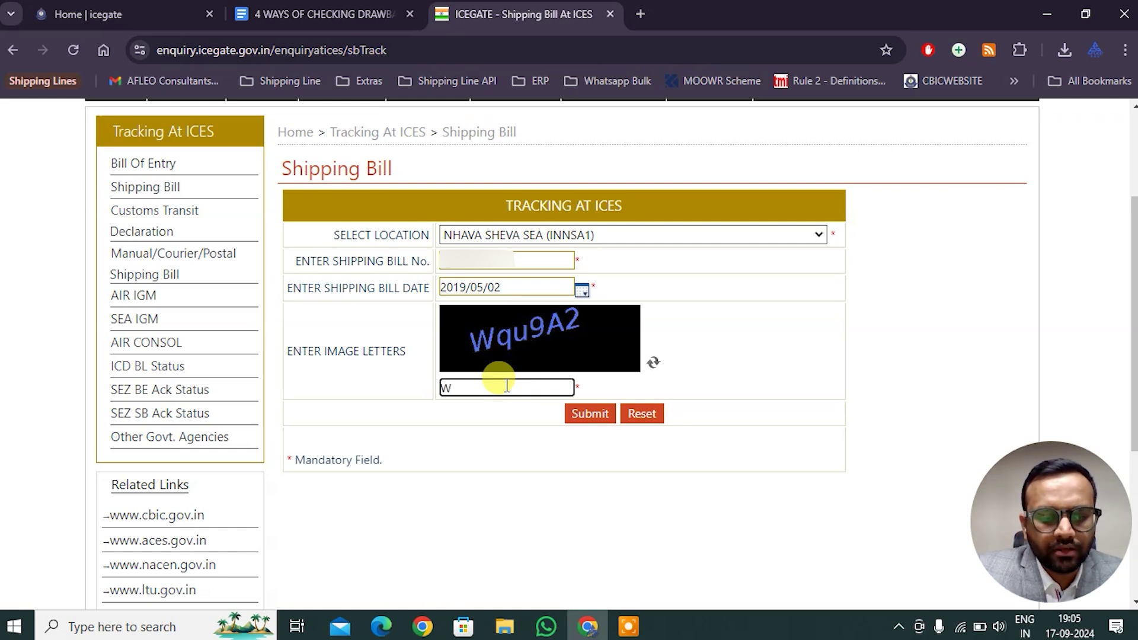
{"action": "type", "text": "q"}
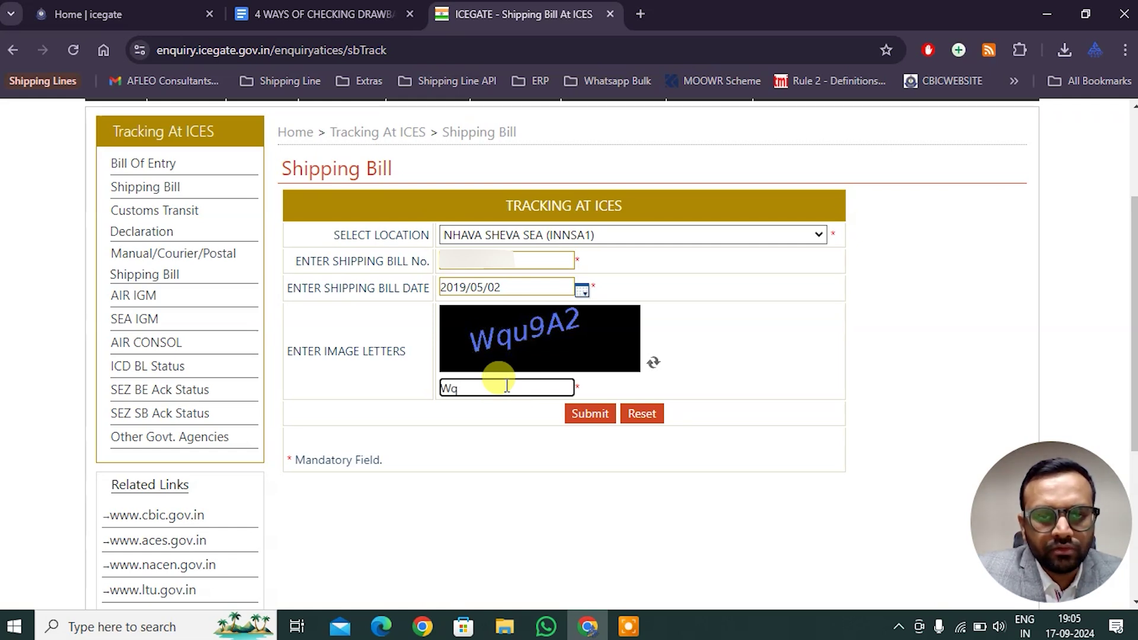
{"action": "type", "text": "u9"}
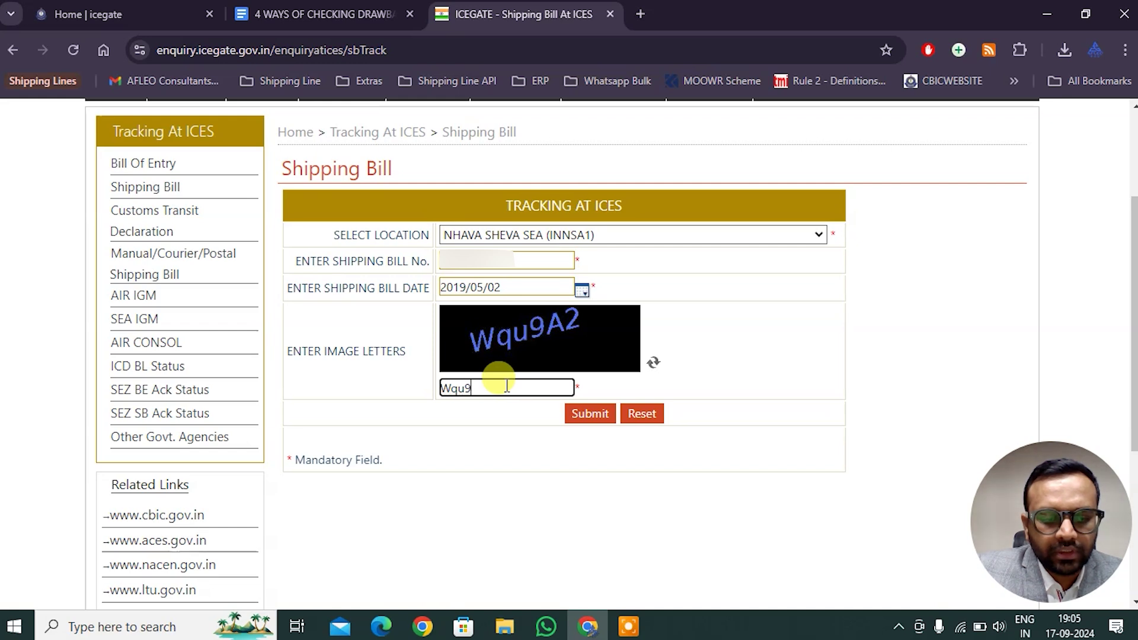
{"action": "type", "text": "A2"}
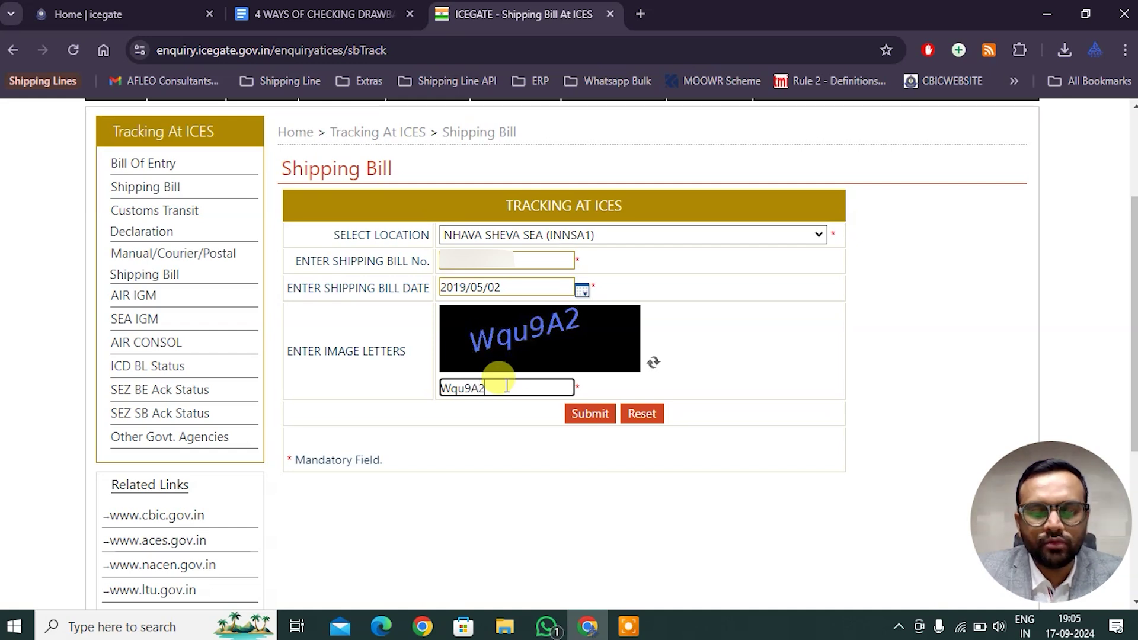
{"action": "left_click", "coordinate": [587, 415]}
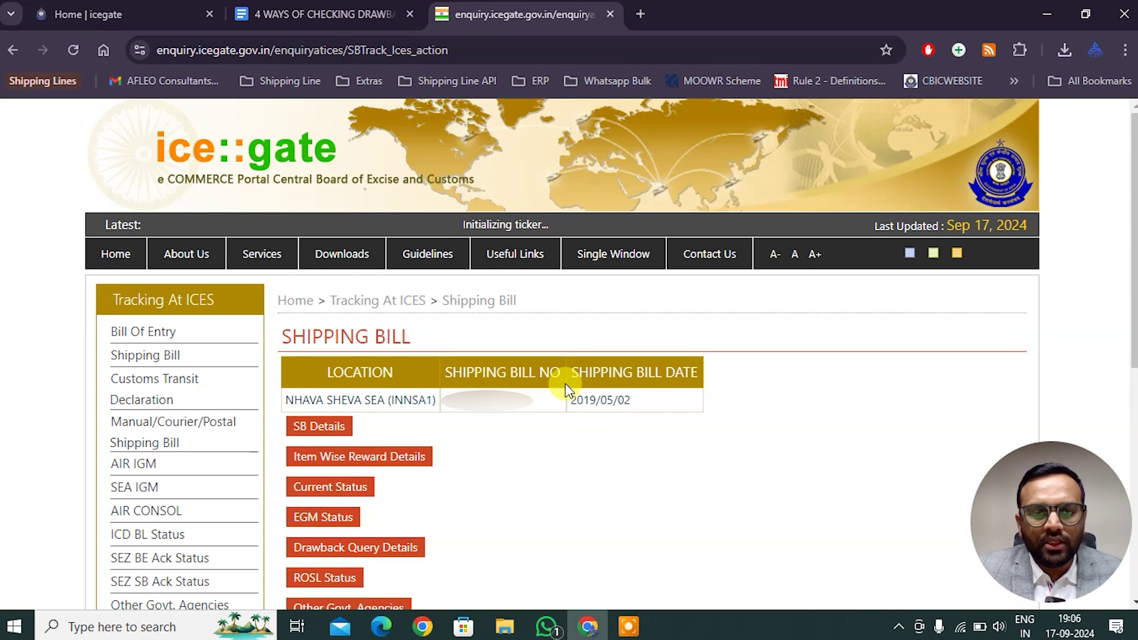
Expand the SB Details section of the shipping bill enquiry result.
{"action": "scroll", "coordinate": [522, 406], "scroll_direction": "down", "scroll_amount": 1}
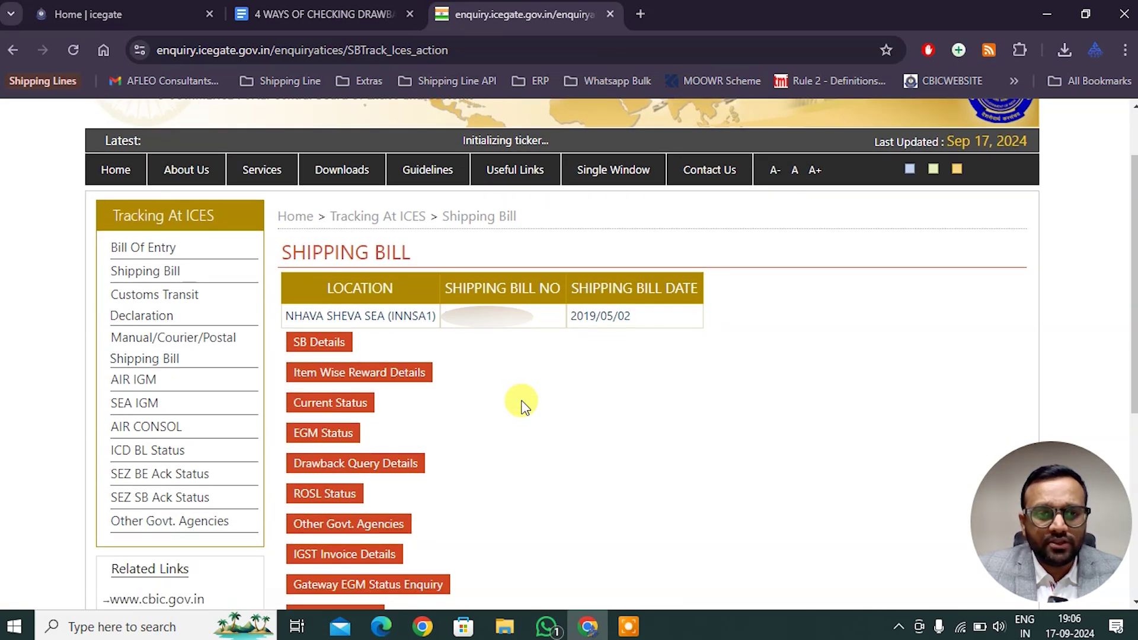
{"action": "scroll", "coordinate": [521, 406], "scroll_direction": "down", "scroll_amount": 1}
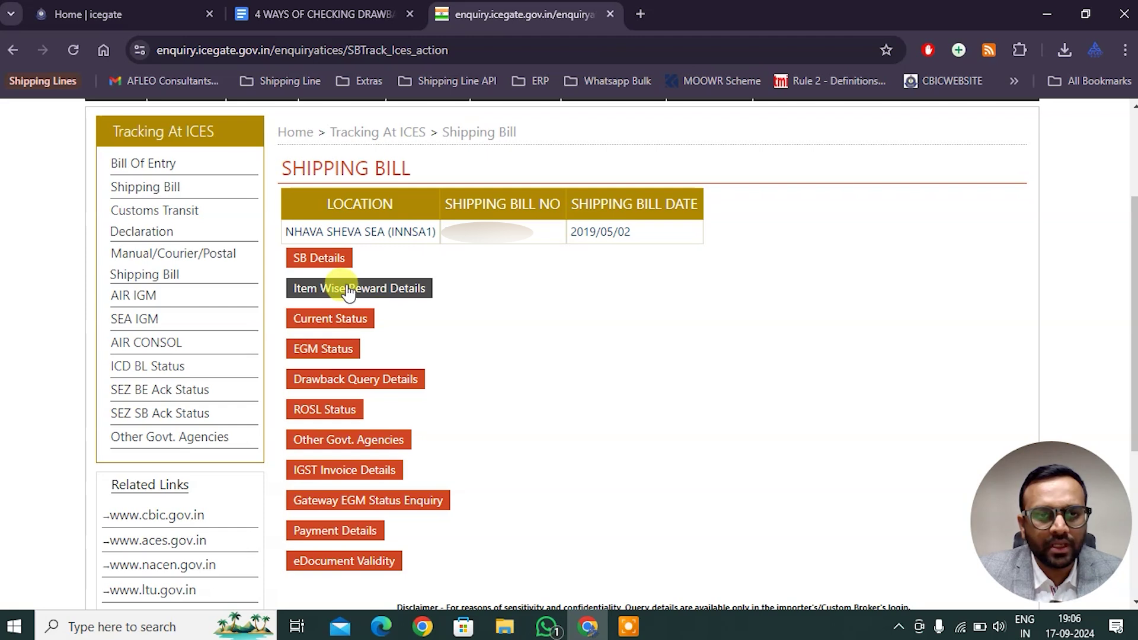
{"action": "left_click", "coordinate": [337, 267]}
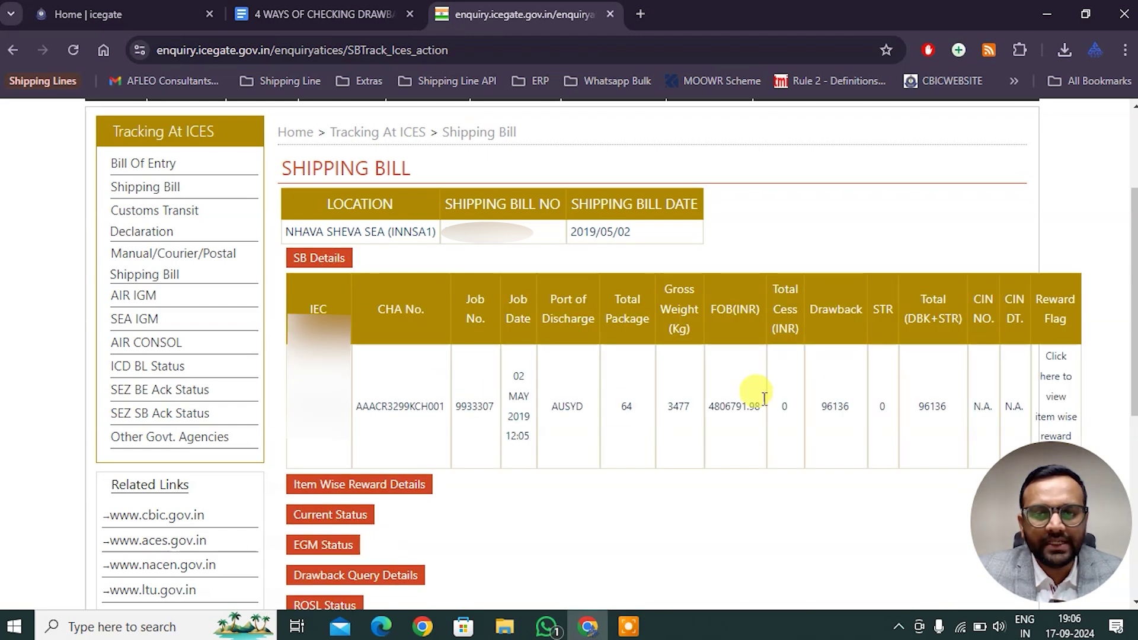
Expand the shipping bill's Current Status section and examine its queue, status, drawback officer and scroll fields.
{"action": "scroll", "coordinate": [754, 399], "scroll_direction": "down", "scroll_amount": 1}
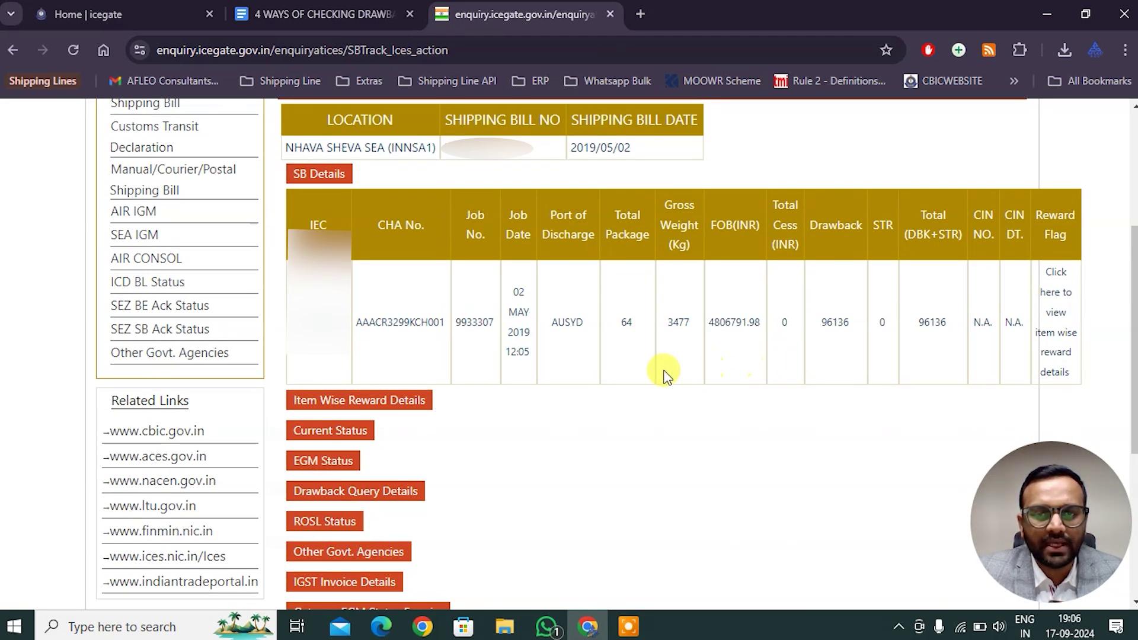
{"action": "left_click", "coordinate": [343, 432]}
{"action": "scroll", "coordinate": [526, 386], "scroll_direction": "down", "scroll_amount": 2}
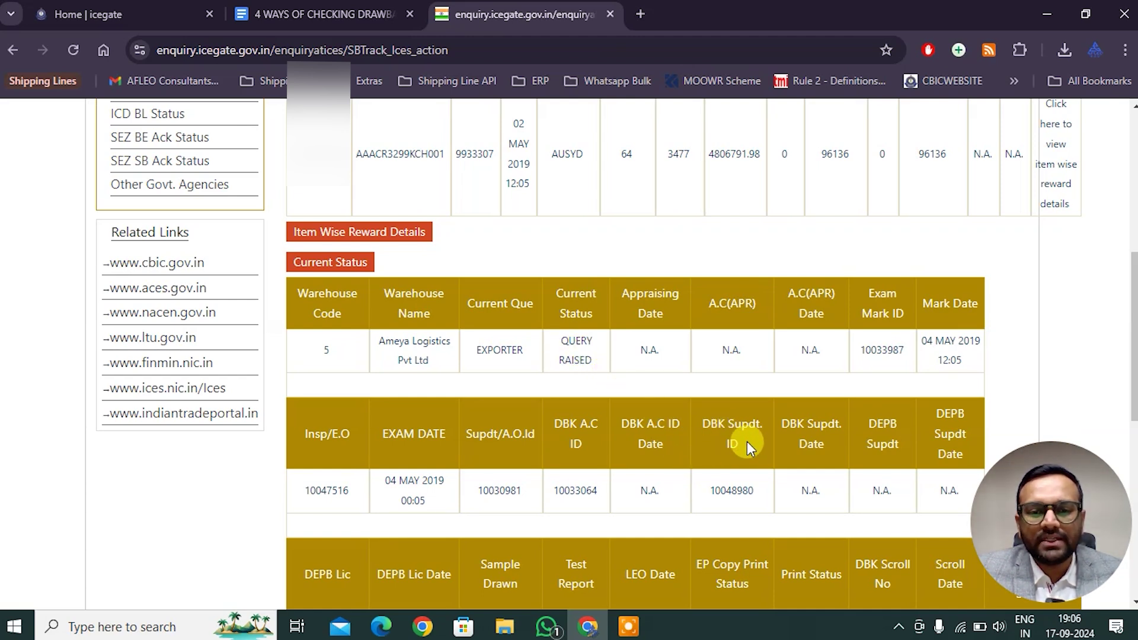
{"action": "scroll", "coordinate": [747, 442], "scroll_direction": "down", "scroll_amount": 1}
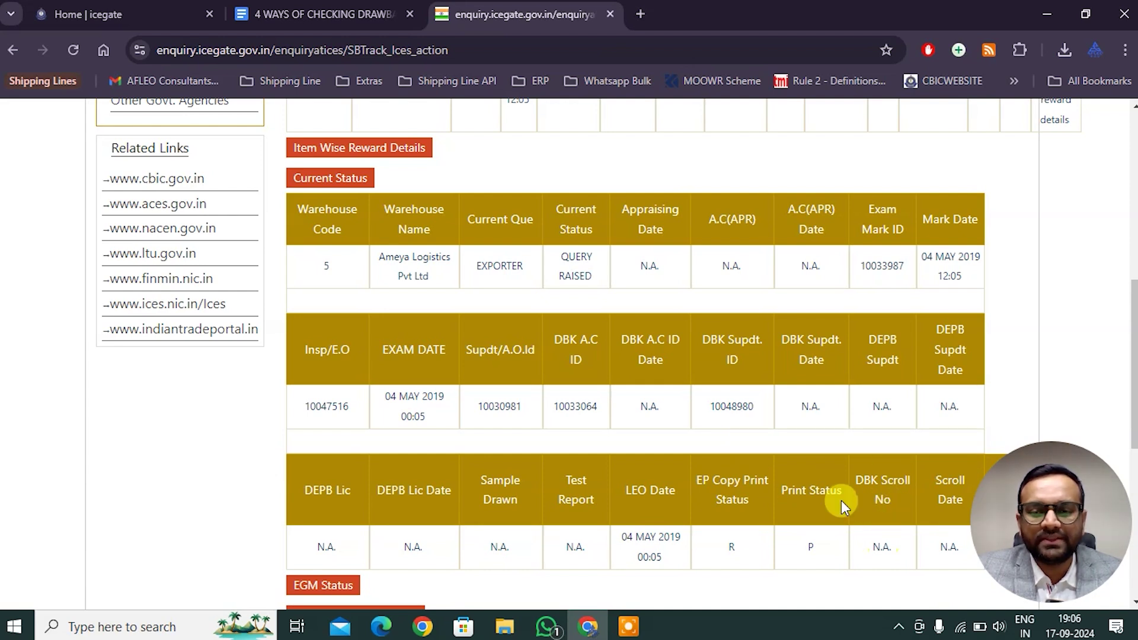
{"action": "scroll", "coordinate": [823, 472], "scroll_direction": "down", "scroll_amount": 2}
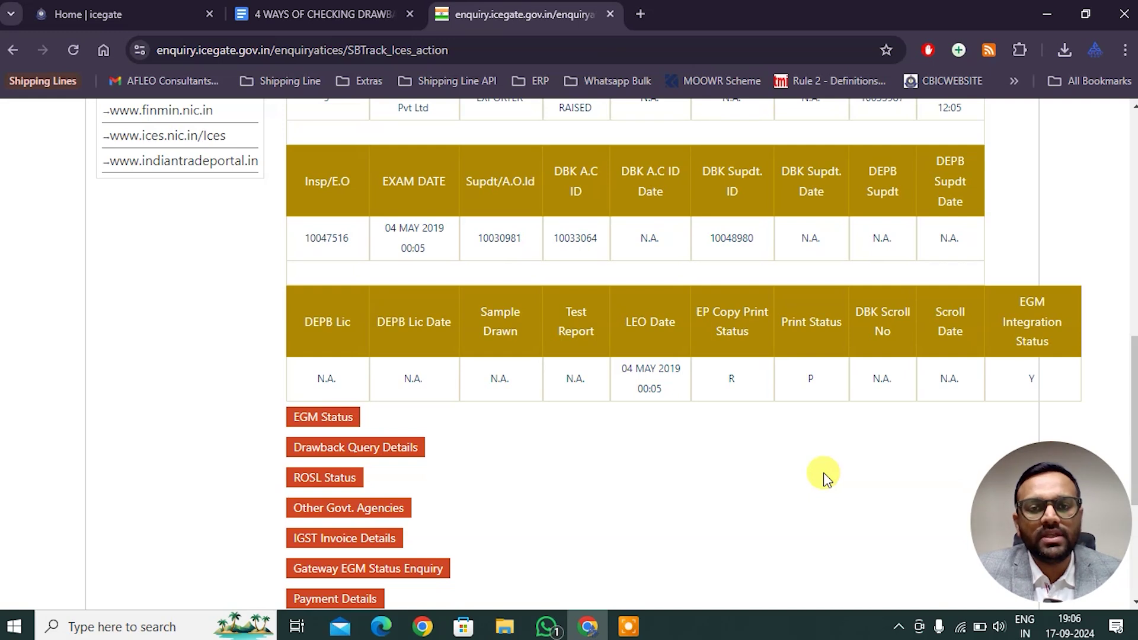
{"action": "scroll", "coordinate": [650, 252], "scroll_direction": "up", "scroll_amount": 1}
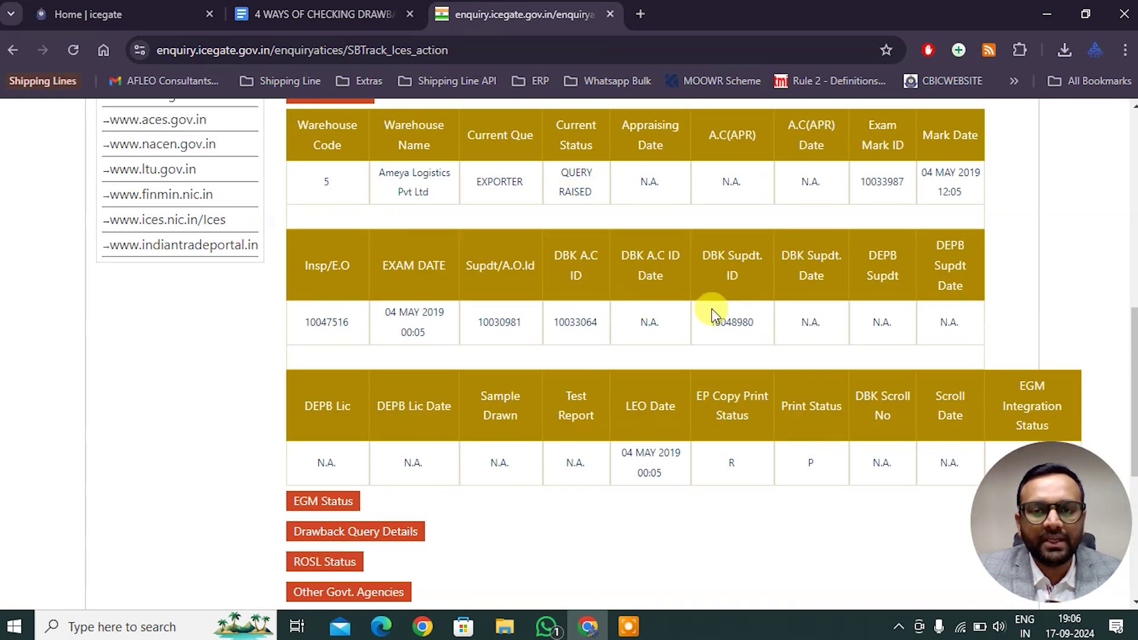
Expand the Drawback Query Details section and review the query raised on the shipping bill.
{"action": "scroll", "coordinate": [492, 444], "scroll_direction": "down", "scroll_amount": 1}
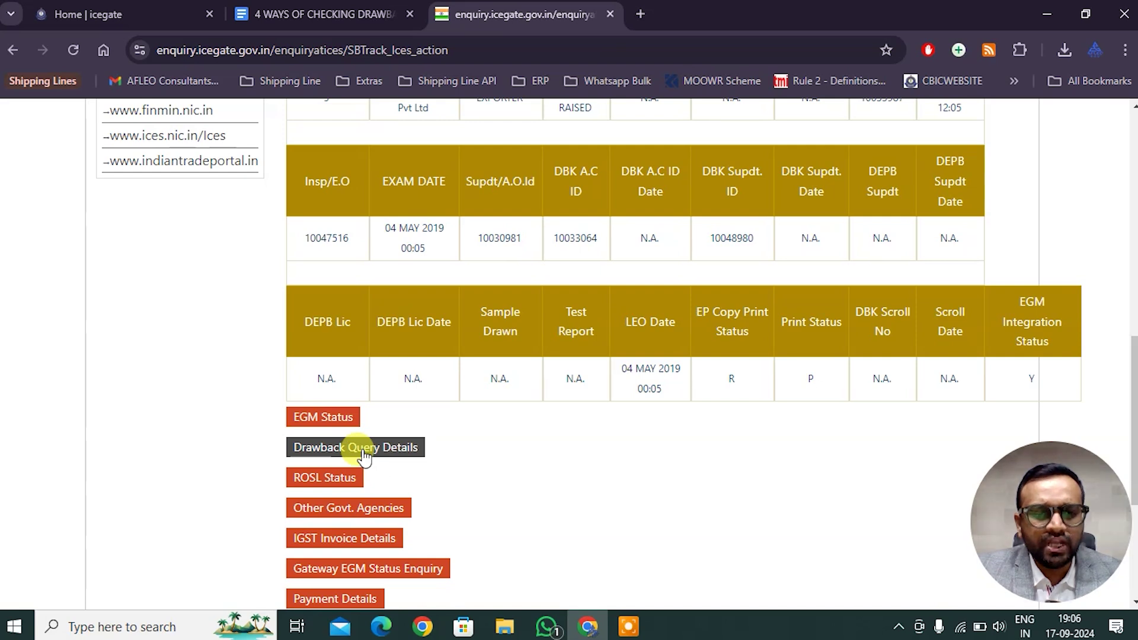
{"action": "left_click", "coordinate": [363, 448]}
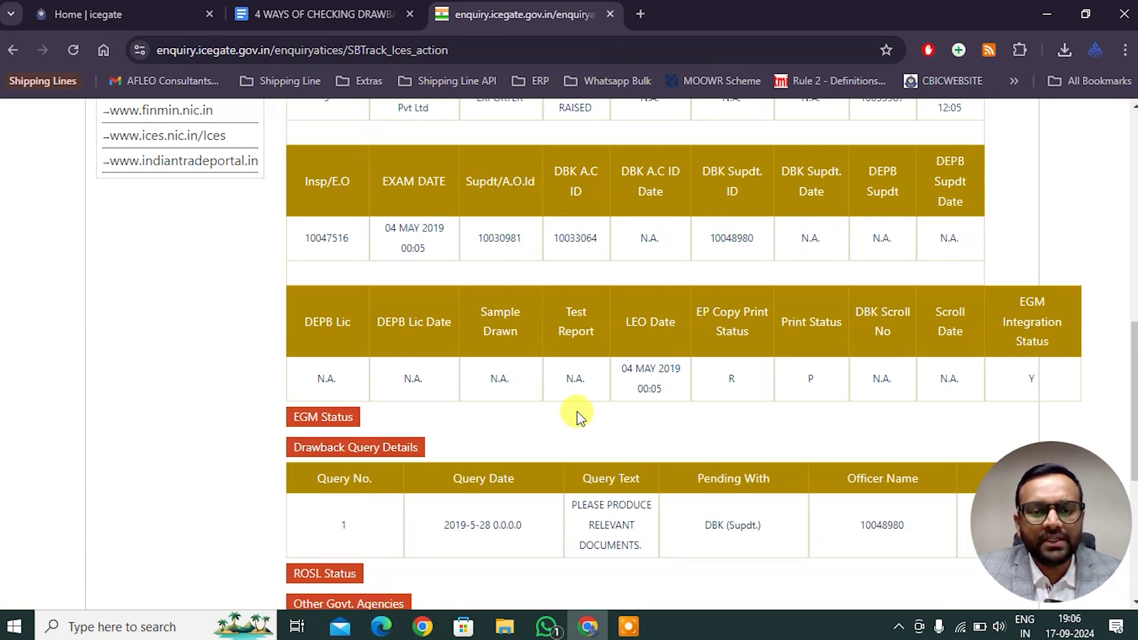
{"action": "scroll", "coordinate": [578, 412], "scroll_direction": "down", "scroll_amount": 1}
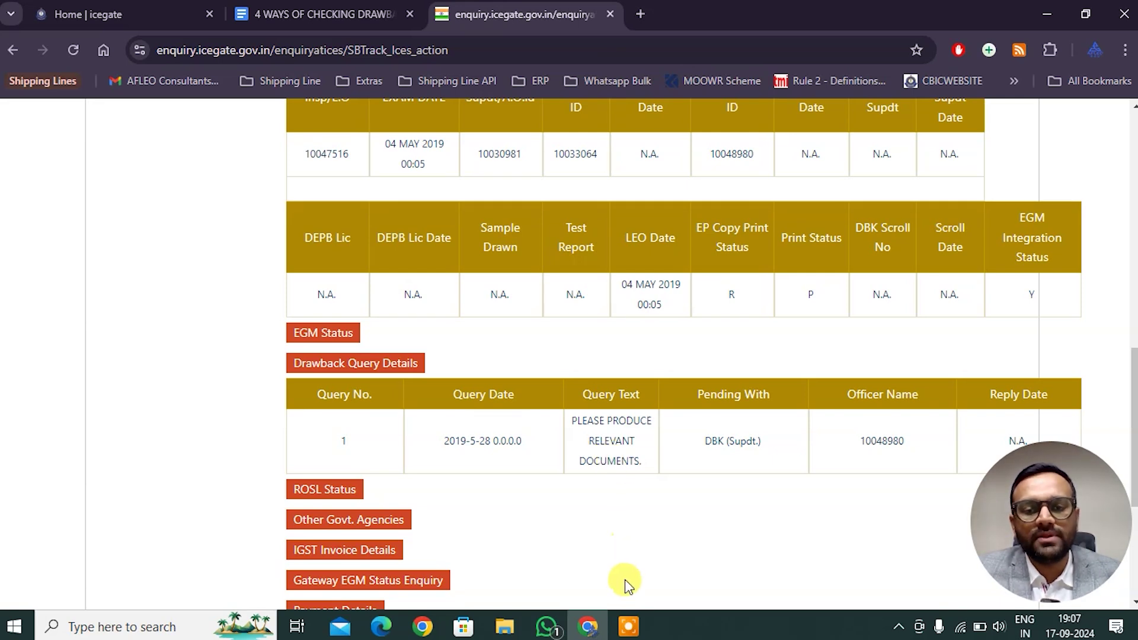
{"action": "left_click", "coordinate": [629, 627]}
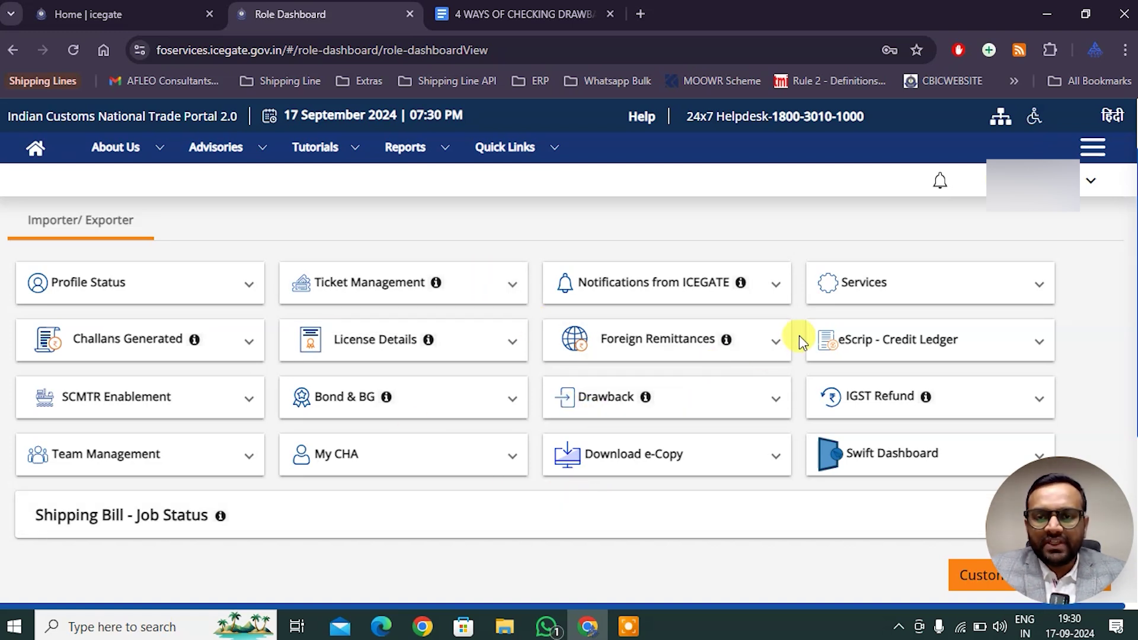
Open the Drawback Disbursement Status enquiry through the dashboard's ICEGATE Enquiry Service.
{"action": "left_click", "coordinate": [1034, 286]}
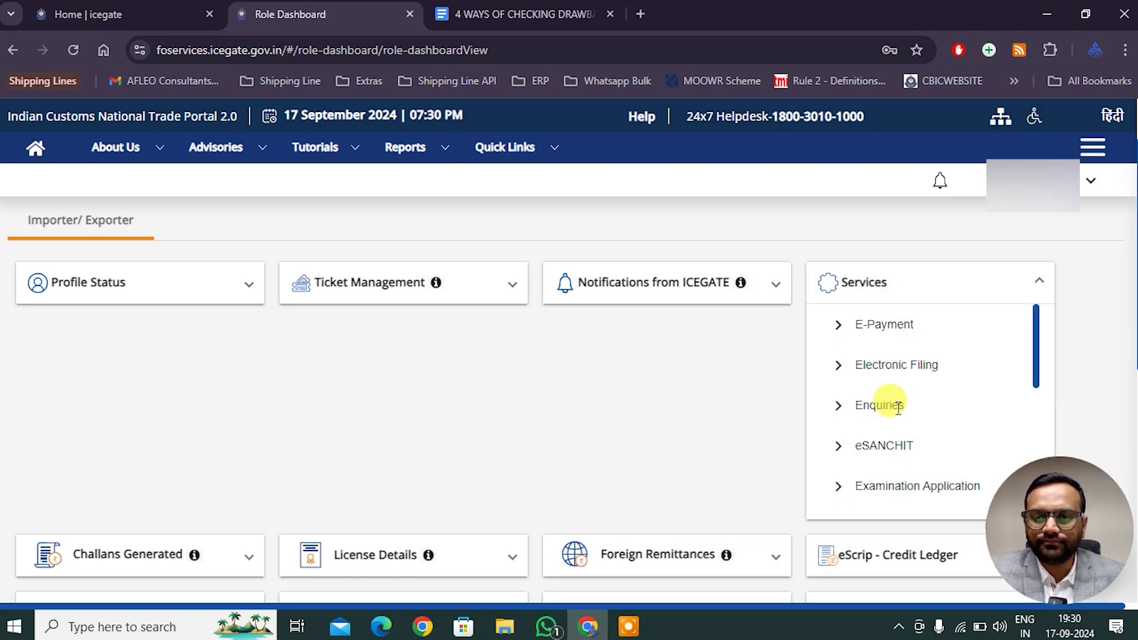
{"action": "left_click", "coordinate": [838, 408]}
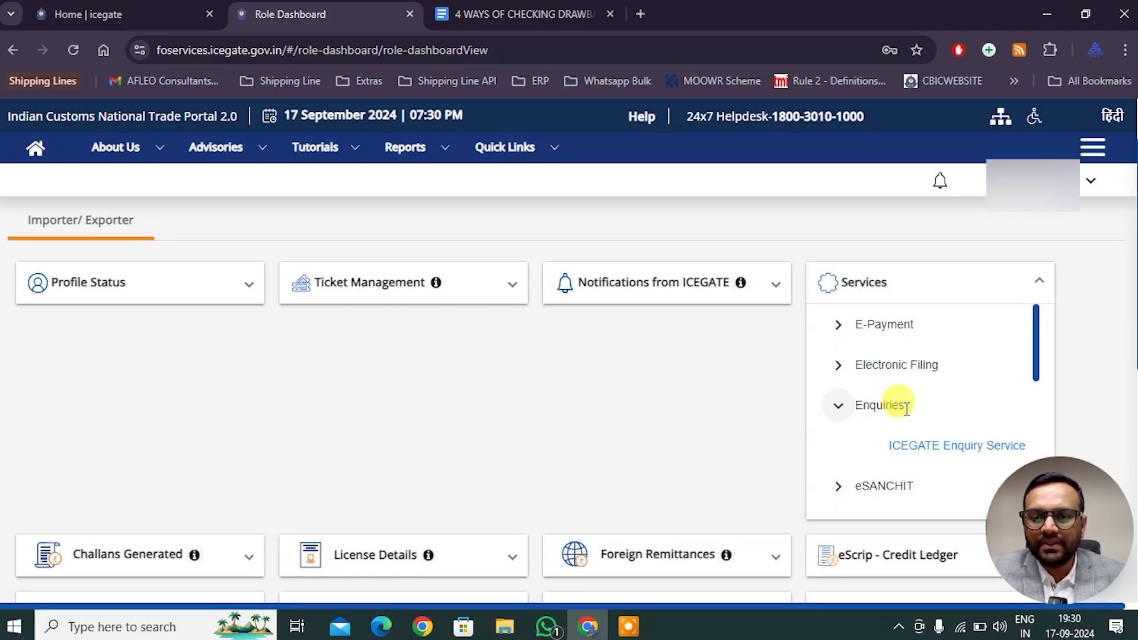
{"action": "left_click", "coordinate": [917, 448]}
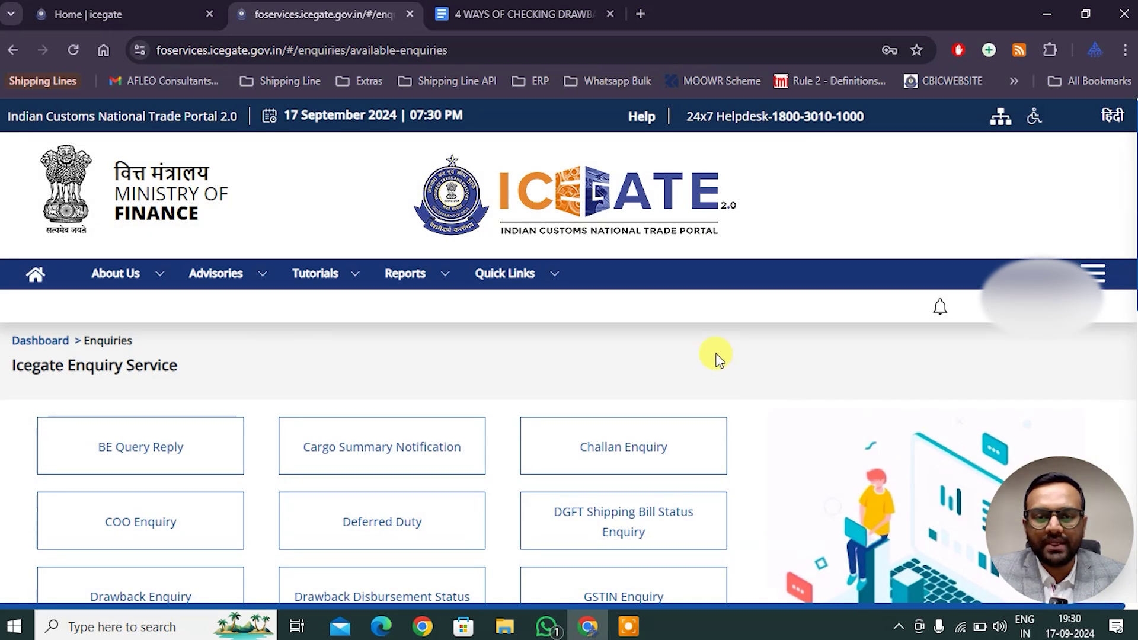
{"action": "scroll", "coordinate": [506, 317], "scroll_direction": "down", "scroll_amount": 3}
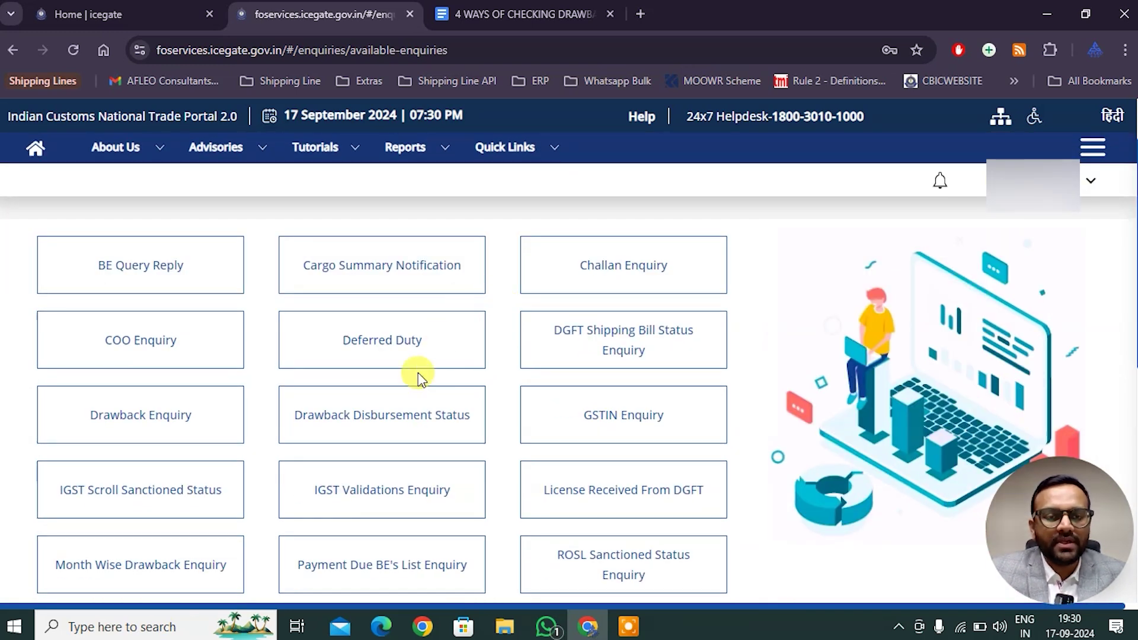
{"action": "left_click", "coordinate": [404, 410]}
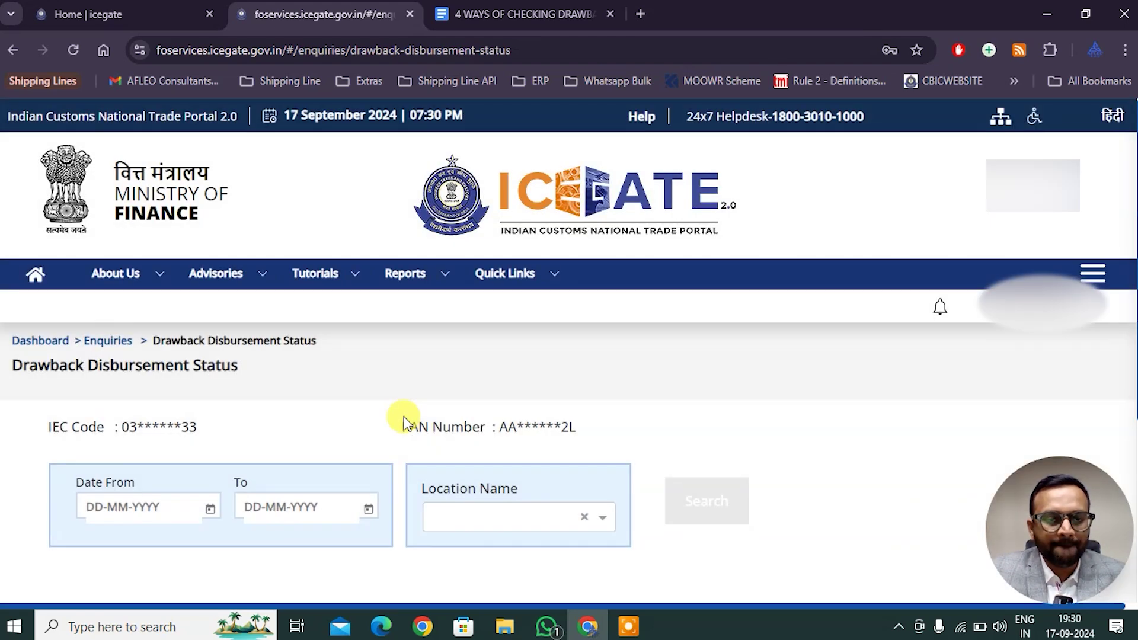
{"action": "scroll", "coordinate": [403, 417], "scroll_direction": "down", "scroll_amount": 3}
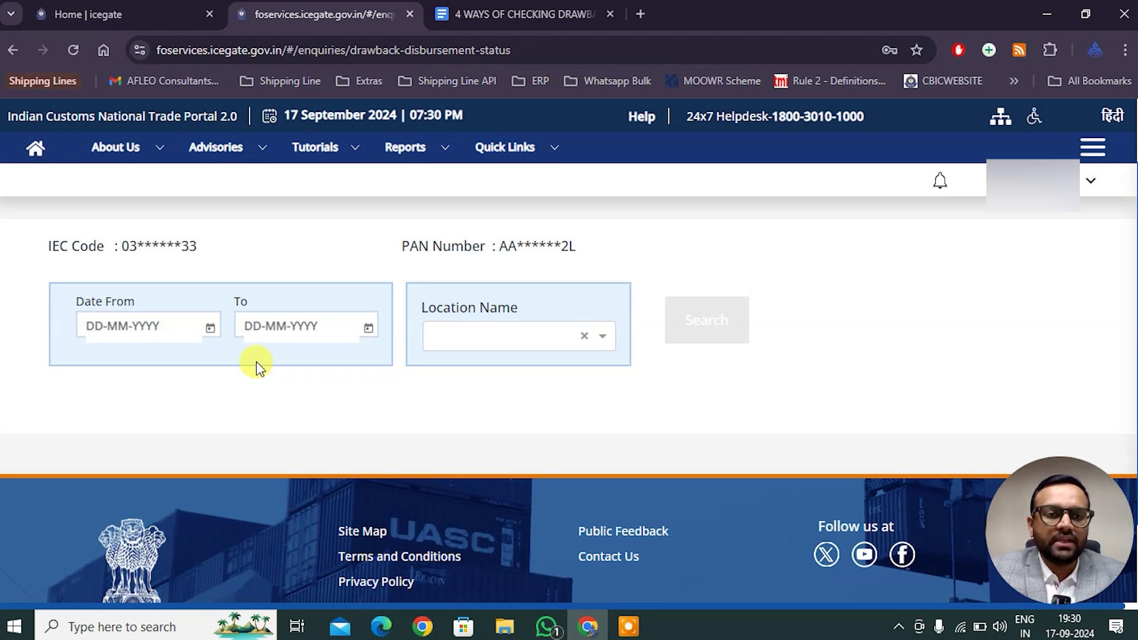
Consult the drawback notes in Google Docs and set the disbursement enquiry's date range from 11-07-2024 to 17-07-2024.
{"action": "left_click", "coordinate": [514, 16]}
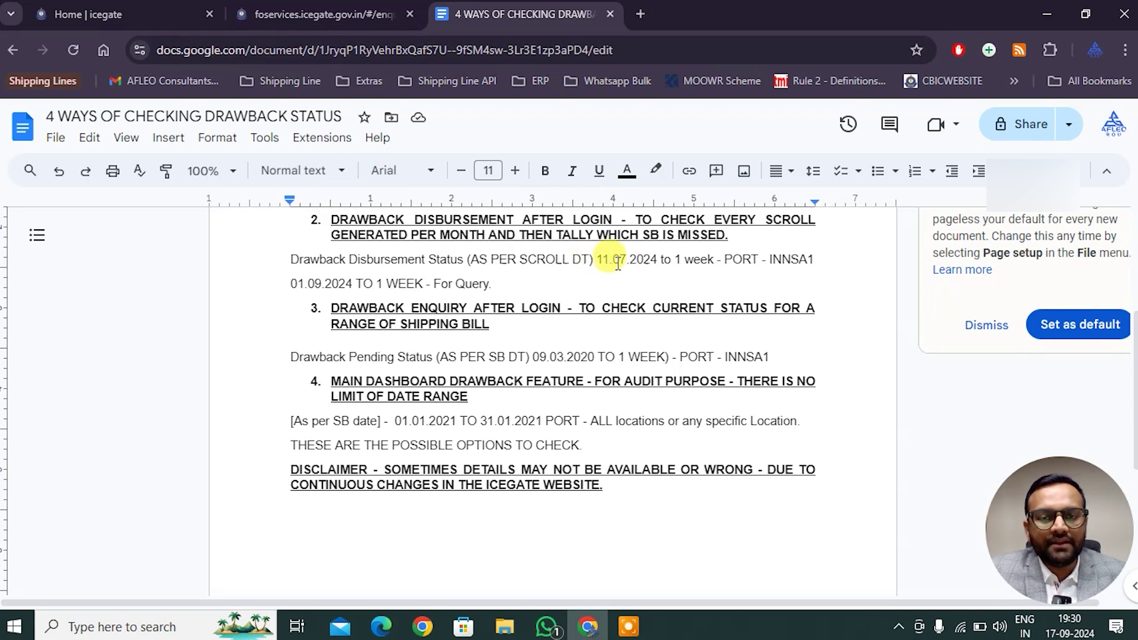
{"action": "left_click", "coordinate": [306, 11]}
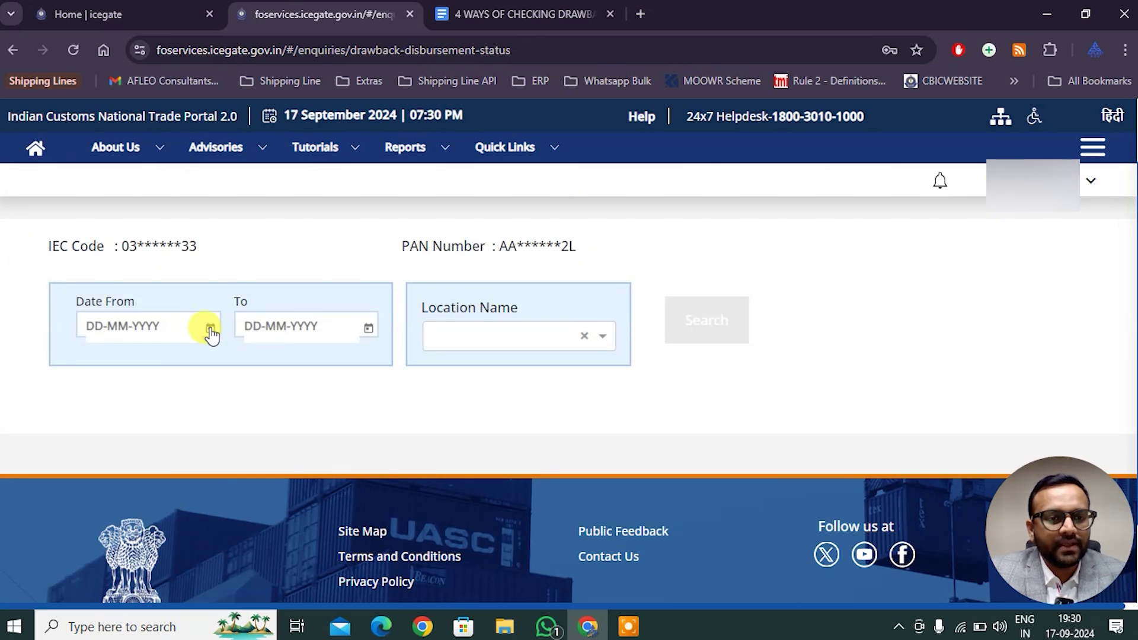
{"action": "left_click", "coordinate": [210, 330]}
{"action": "left_click", "coordinate": [269, 373]}
{"action": "left_click", "coordinate": [269, 373]}
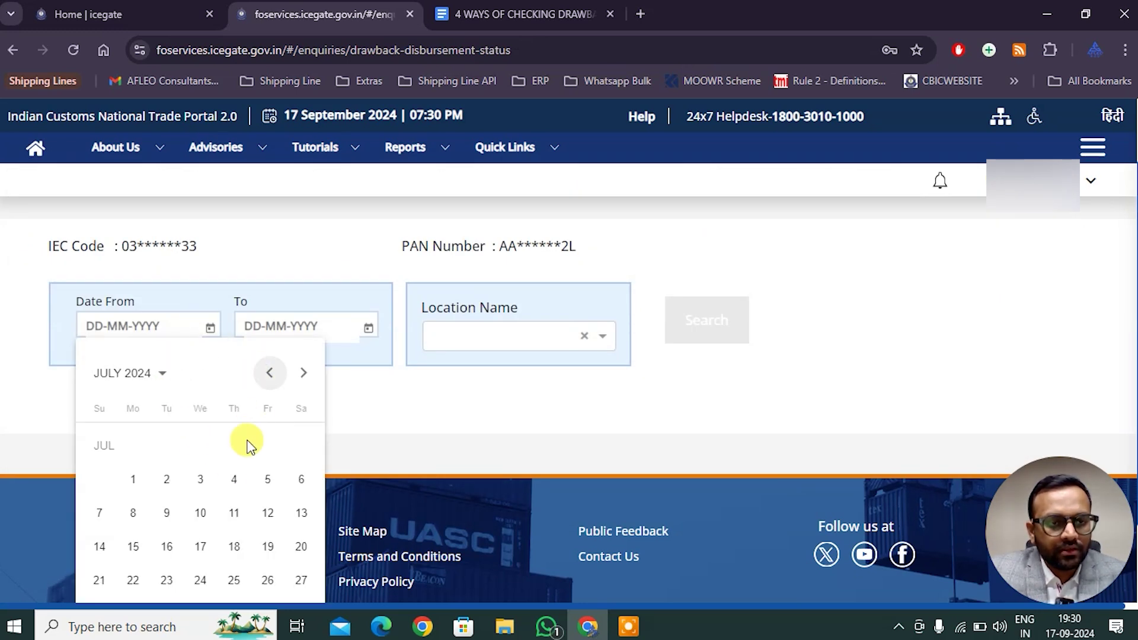
{"action": "left_click", "coordinate": [234, 513]}
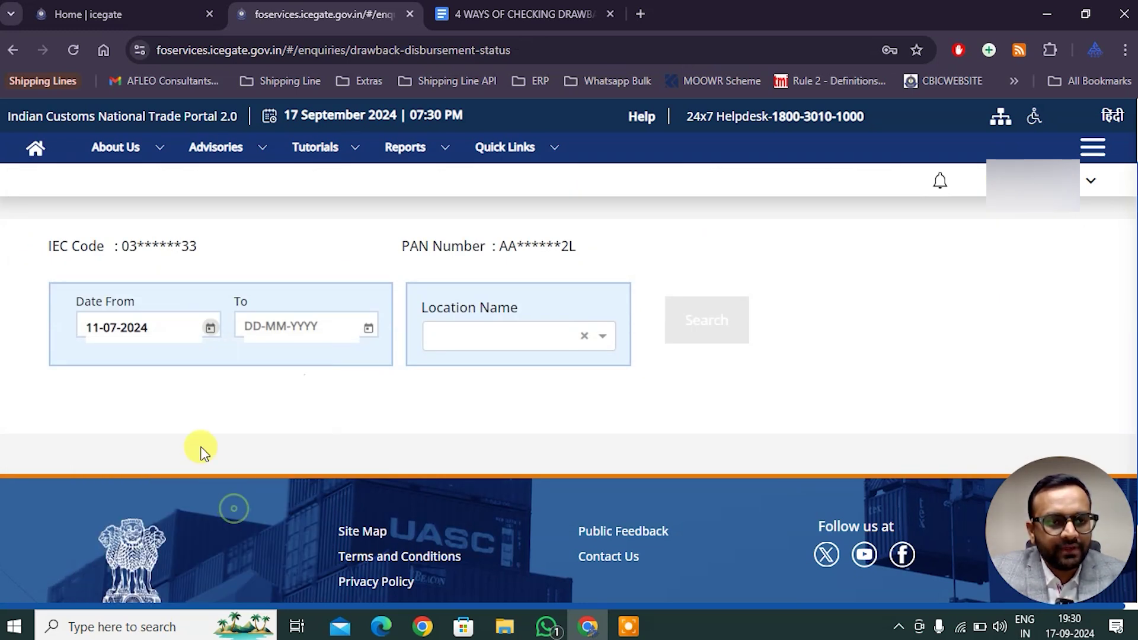
{"action": "left_click", "coordinate": [368, 329]}
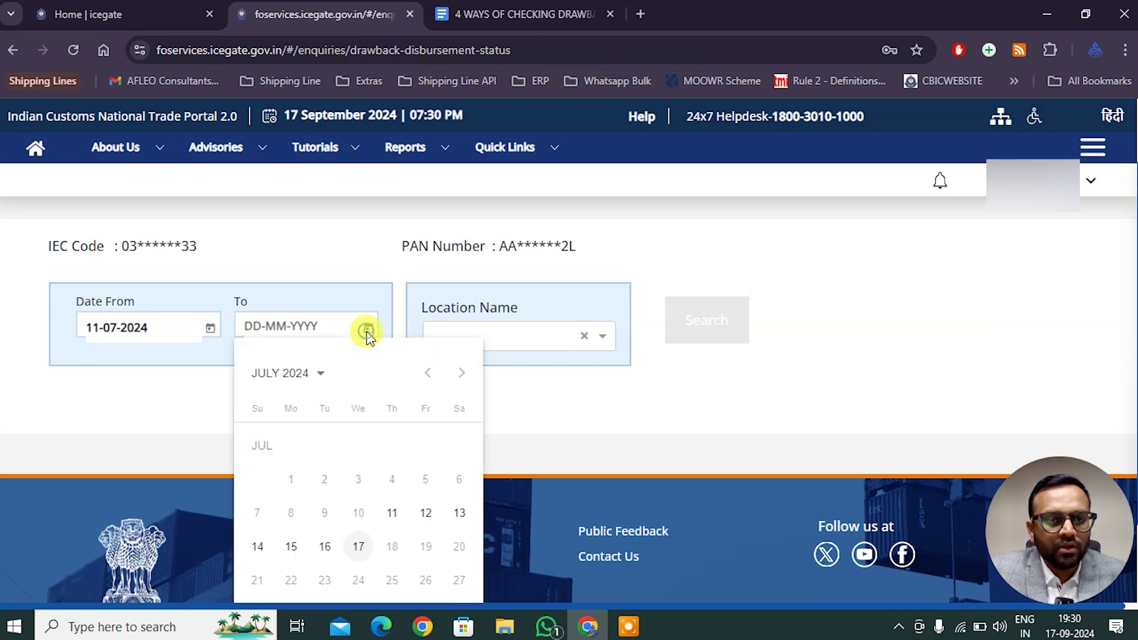
{"action": "left_click", "coordinate": [359, 546]}
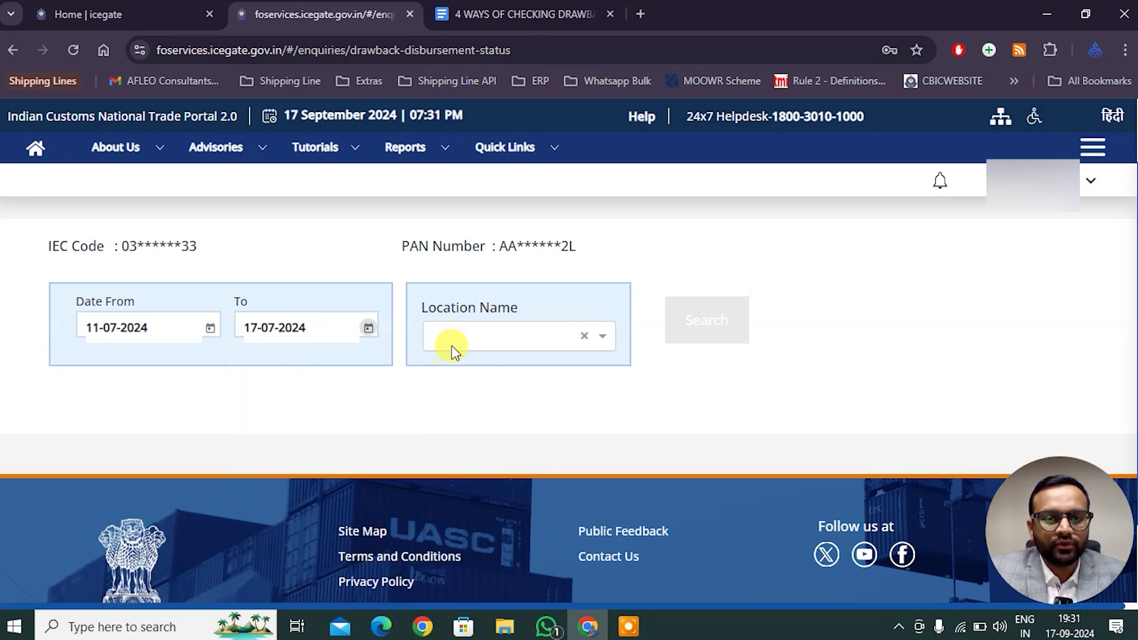
Choose INNSA1 as the location and run the drawback disbursement search.
{"action": "left_click", "coordinate": [455, 337]}
{"action": "type", "text": "INNSA"}
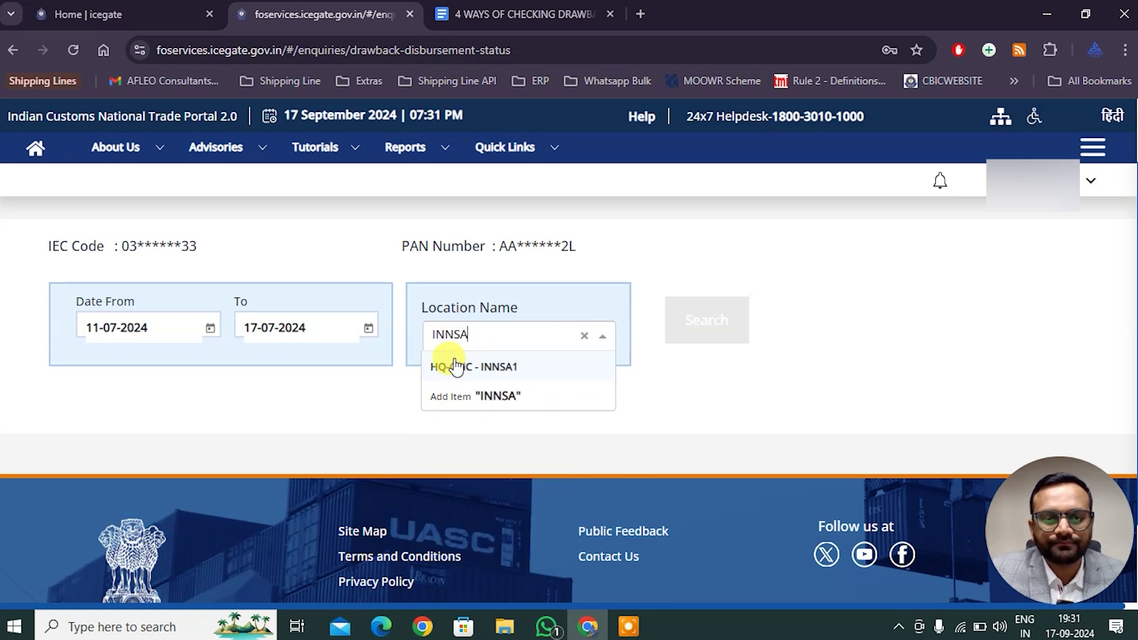
{"action": "left_click", "coordinate": [454, 366]}
{"action": "left_click", "coordinate": [694, 332]}
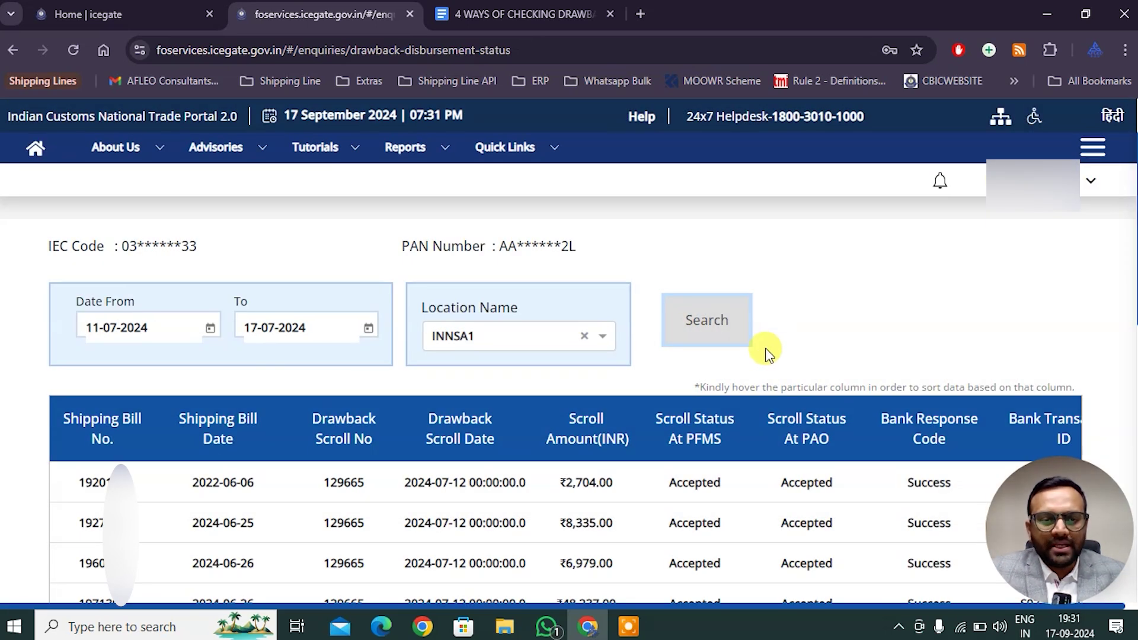
Examine the disbursement results across all columns, including scroll number, date and amount, PFMS and PAO status, and bank response and transaction details.
{"action": "scroll", "coordinate": [766, 350], "scroll_direction": "down", "scroll_amount": 1}
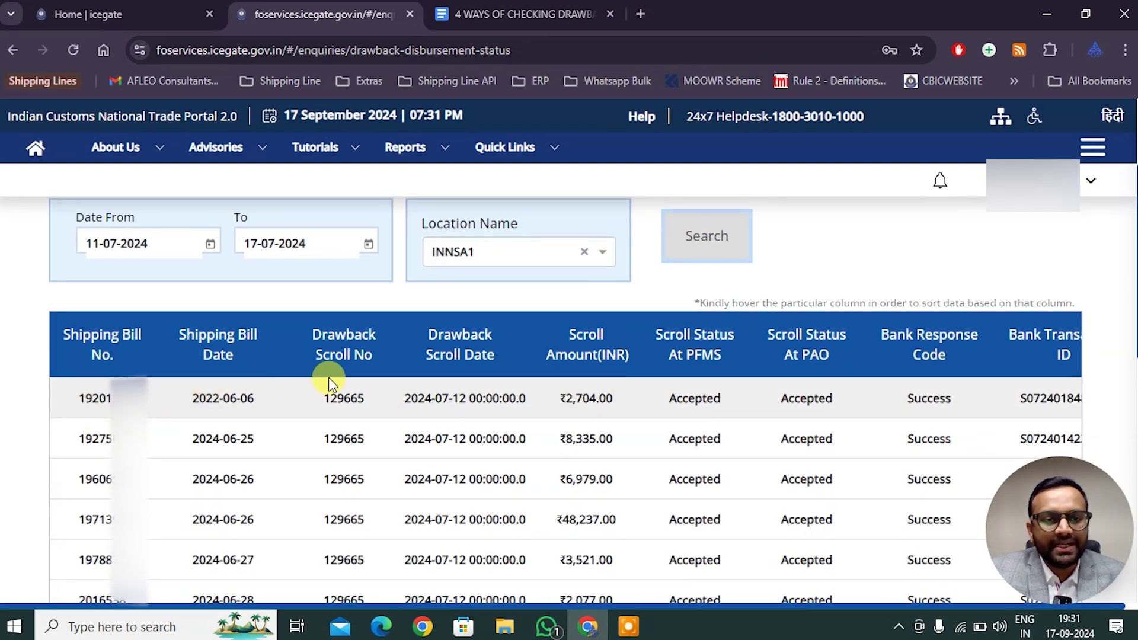
{"action": "mouse_move", "coordinate": [472, 355]}
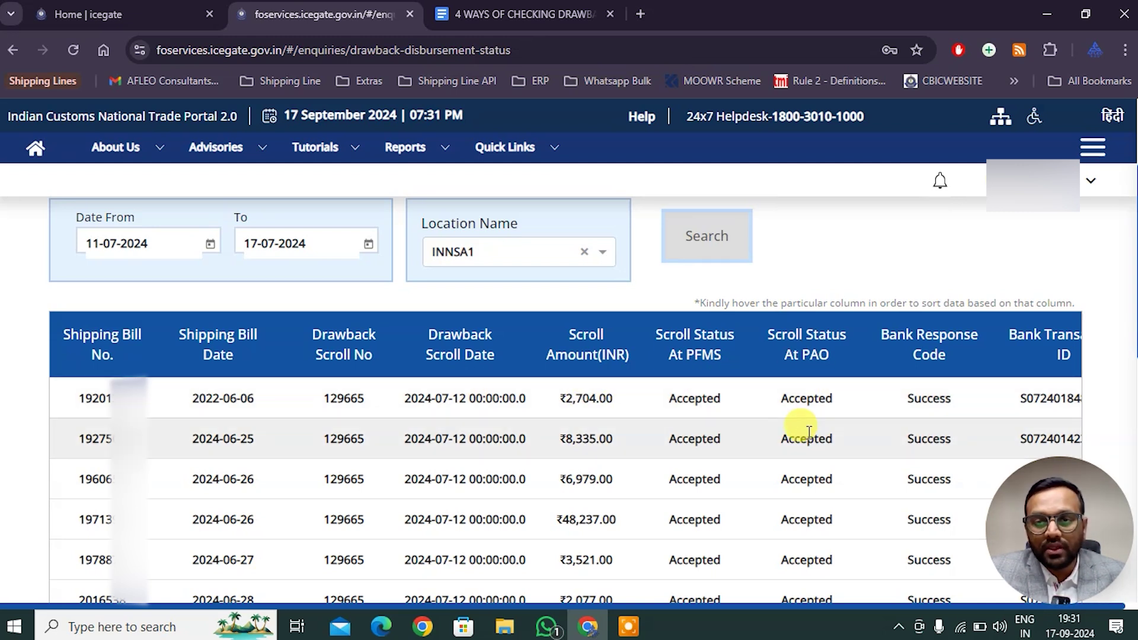
{"action": "scroll", "coordinate": [809, 431], "scroll_direction": "down", "scroll_amount": 2}
{"action": "scroll", "coordinate": [774, 445], "scroll_direction": "down", "scroll_amount": 6}
{"action": "left_click_drag", "start_coordinate": [781, 489], "coordinate": [1064, 482]}
{"action": "scroll", "coordinate": [943, 379], "scroll_direction": "up", "scroll_amount": 4}
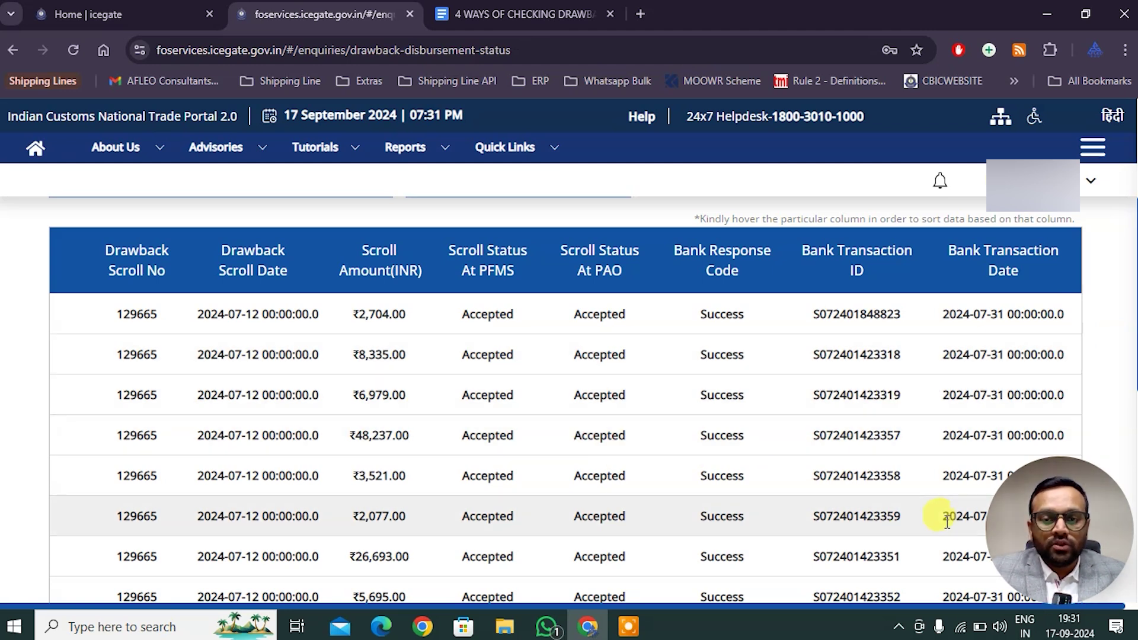
{"action": "scroll", "coordinate": [913, 522], "scroll_direction": "down", "scroll_amount": 3}
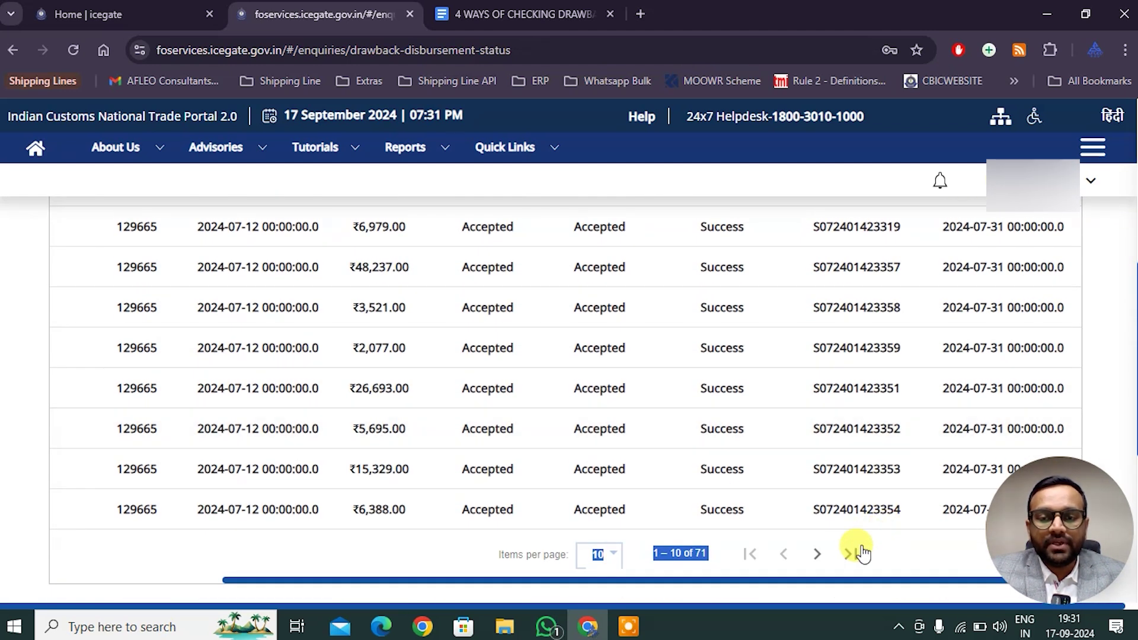
{"action": "left_click_drag", "start_coordinate": [858, 580], "coordinate": [657, 587]}
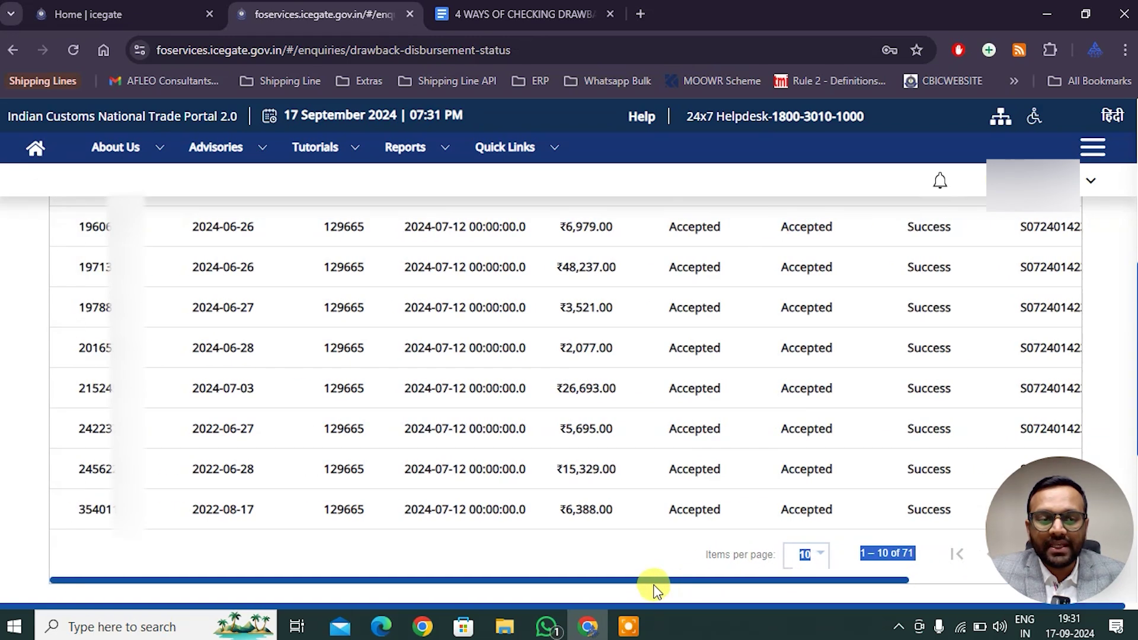
{"action": "scroll", "coordinate": [643, 437], "scroll_direction": "up", "scroll_amount": 3}
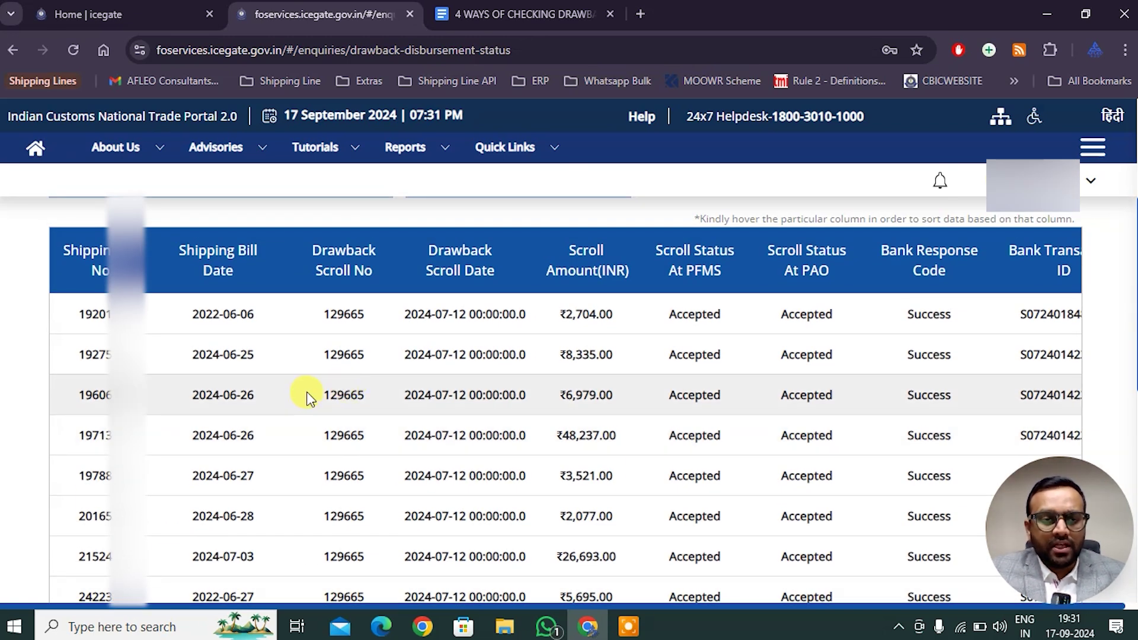
{"action": "scroll", "coordinate": [317, 392], "scroll_direction": "up", "scroll_amount": 2}
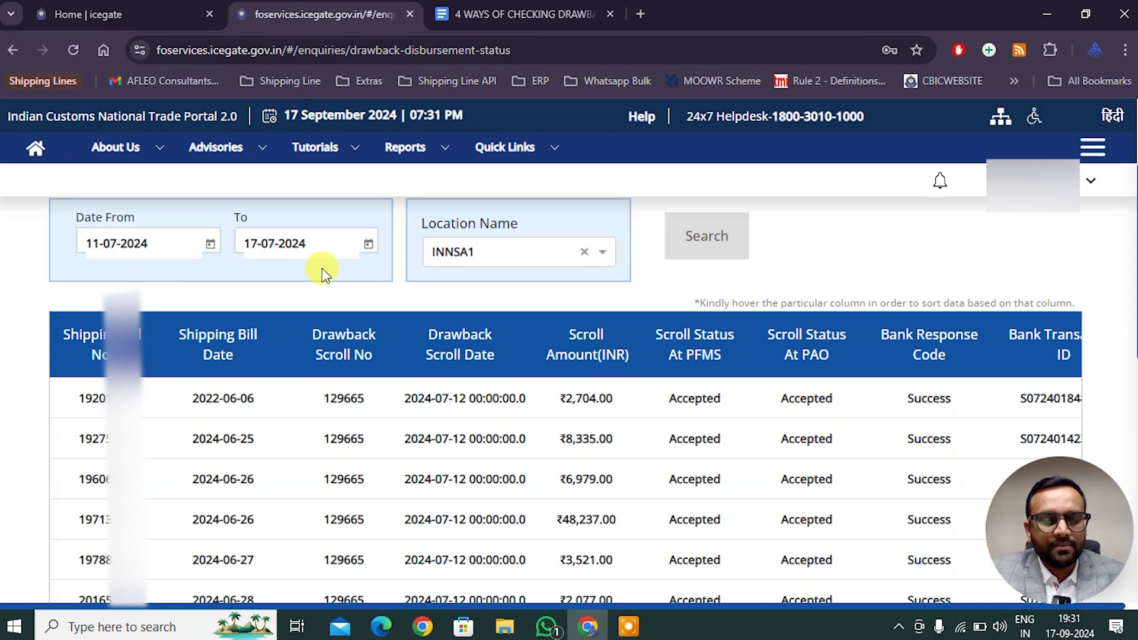
{"action": "mouse_move", "coordinate": [436, 361]}
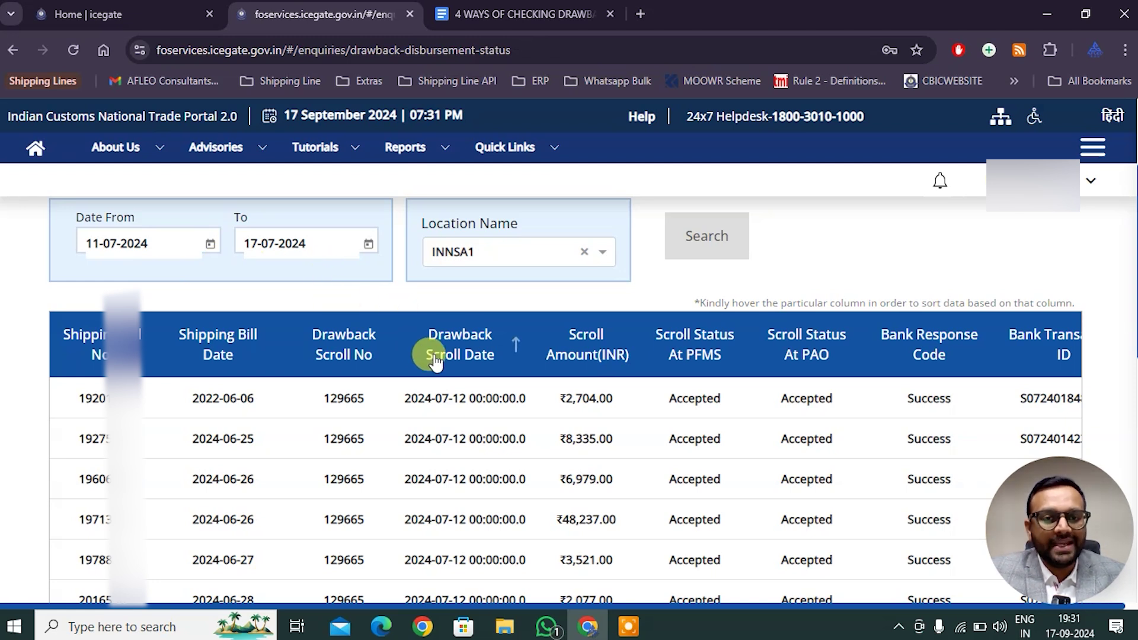
{"action": "mouse_move", "coordinate": [220, 370]}
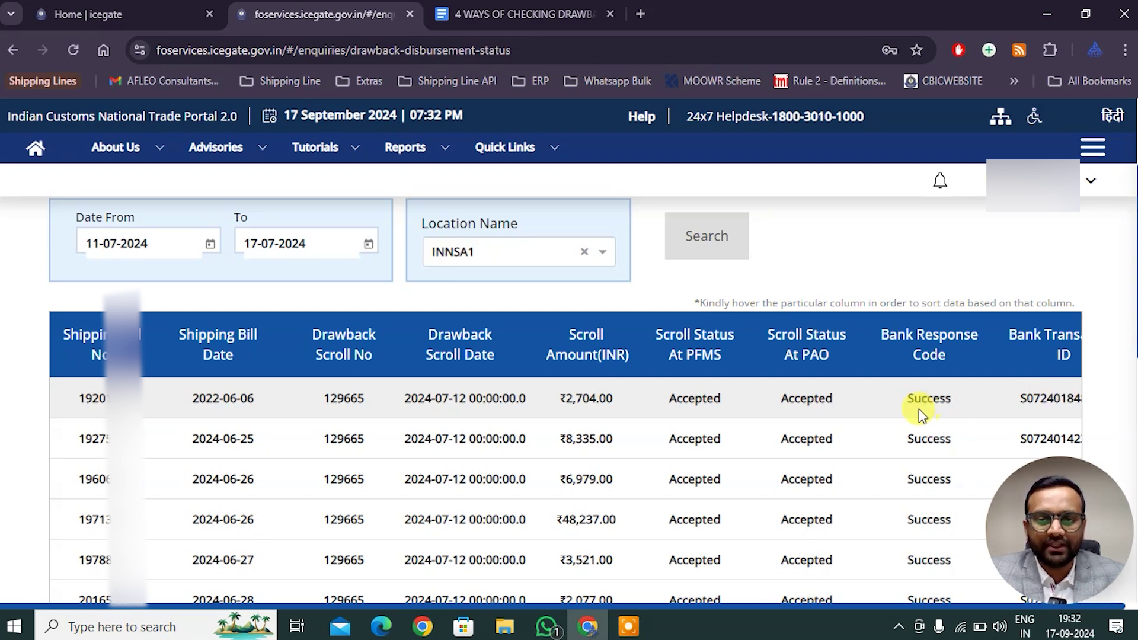
{"action": "scroll", "coordinate": [917, 409], "scroll_direction": "down", "scroll_amount": 3}
{"action": "scroll", "coordinate": [918, 412], "scroll_direction": "down", "scroll_amount": 4}
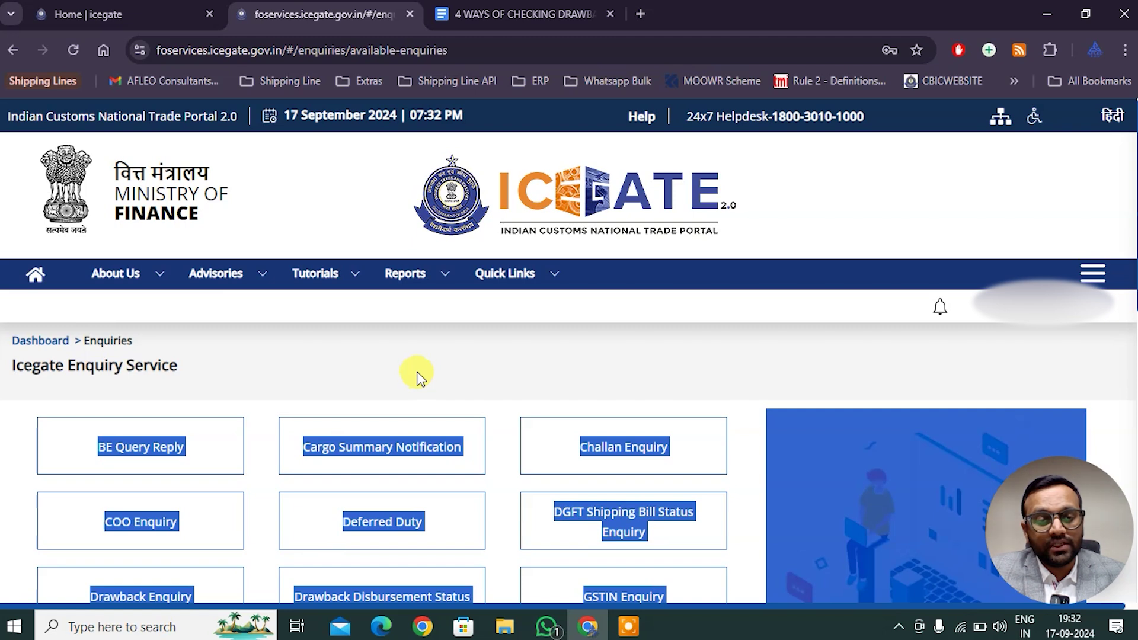
Open the Drawback Enquiry form from the list of ICEGATE enquiry services.
{"action": "left_click", "coordinate": [417, 376]}
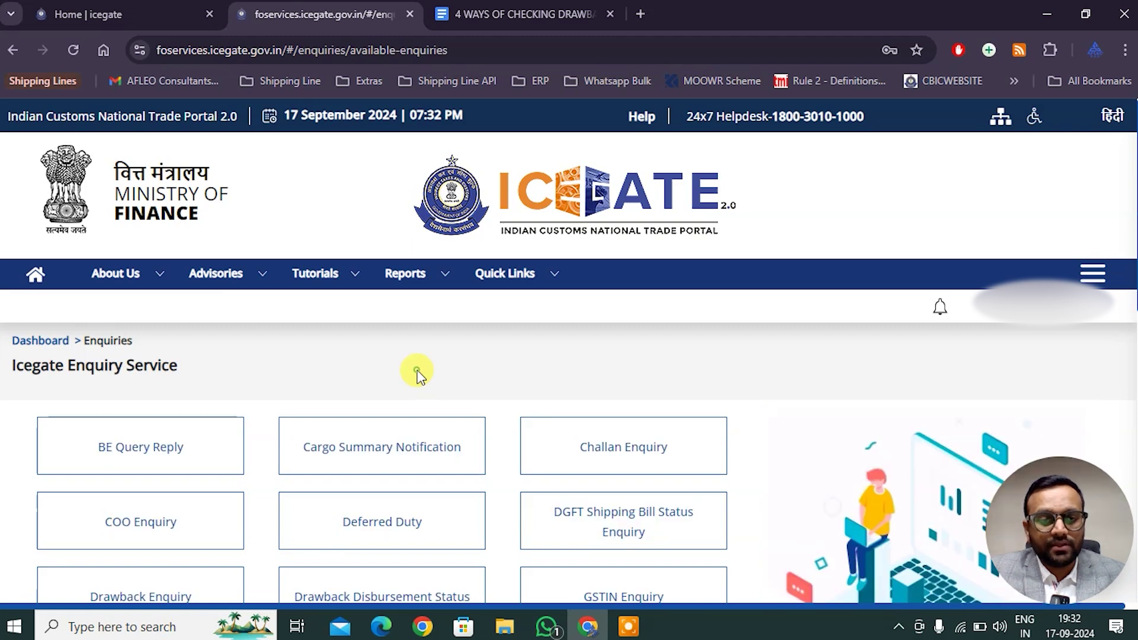
{"action": "scroll", "coordinate": [418, 370], "scroll_direction": "down", "scroll_amount": 5}
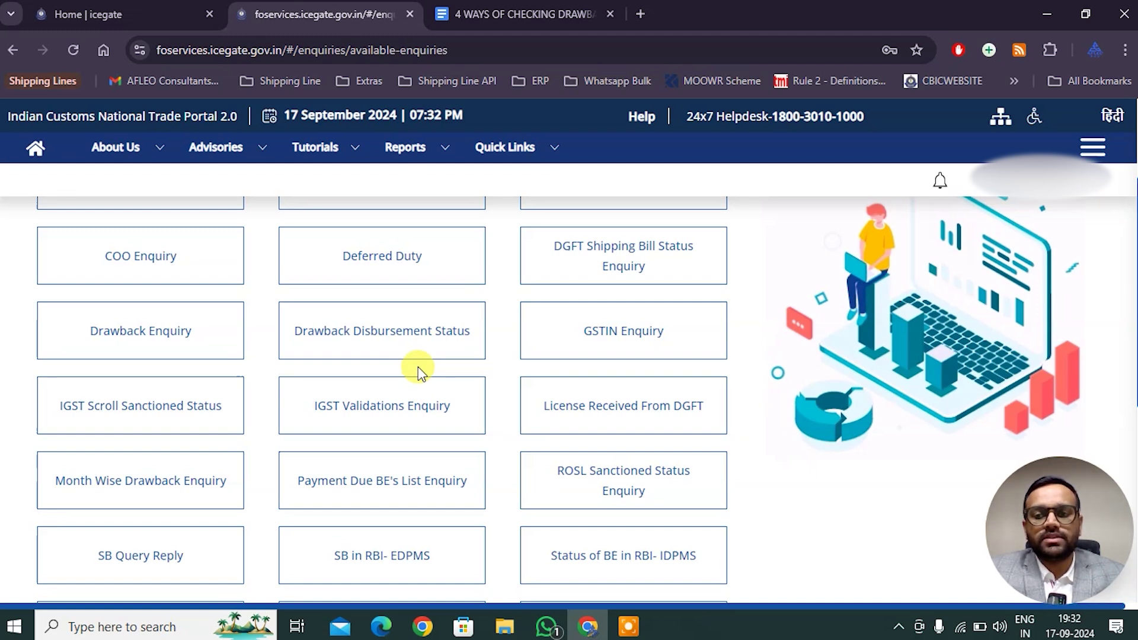
{"action": "left_click", "coordinate": [156, 342]}
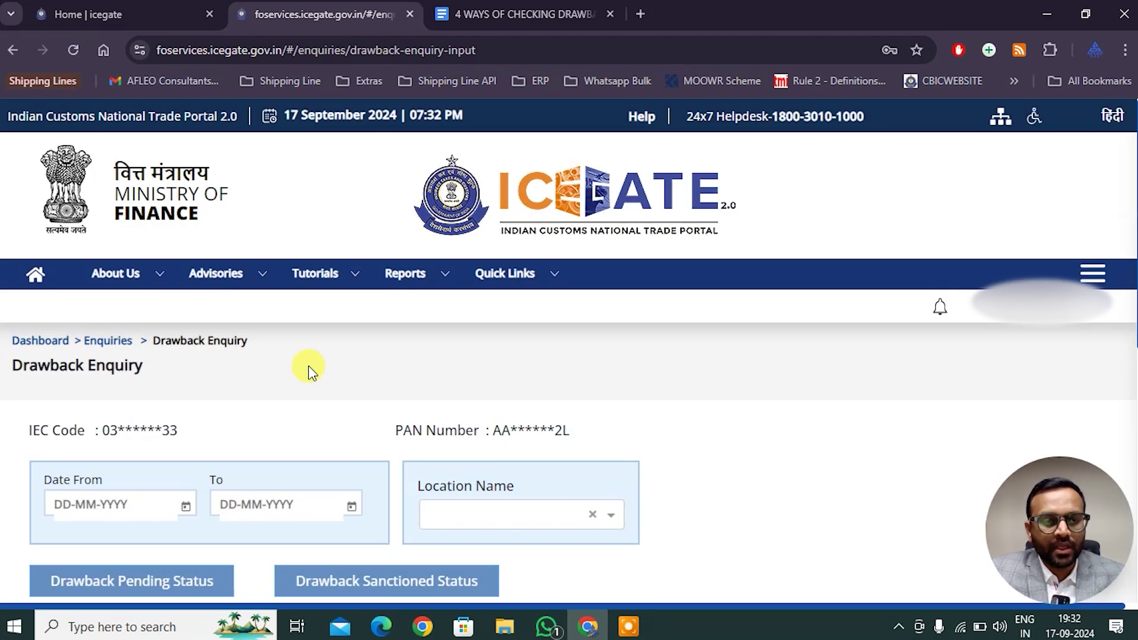
{"action": "scroll", "coordinate": [308, 365], "scroll_direction": "down", "scroll_amount": 3}
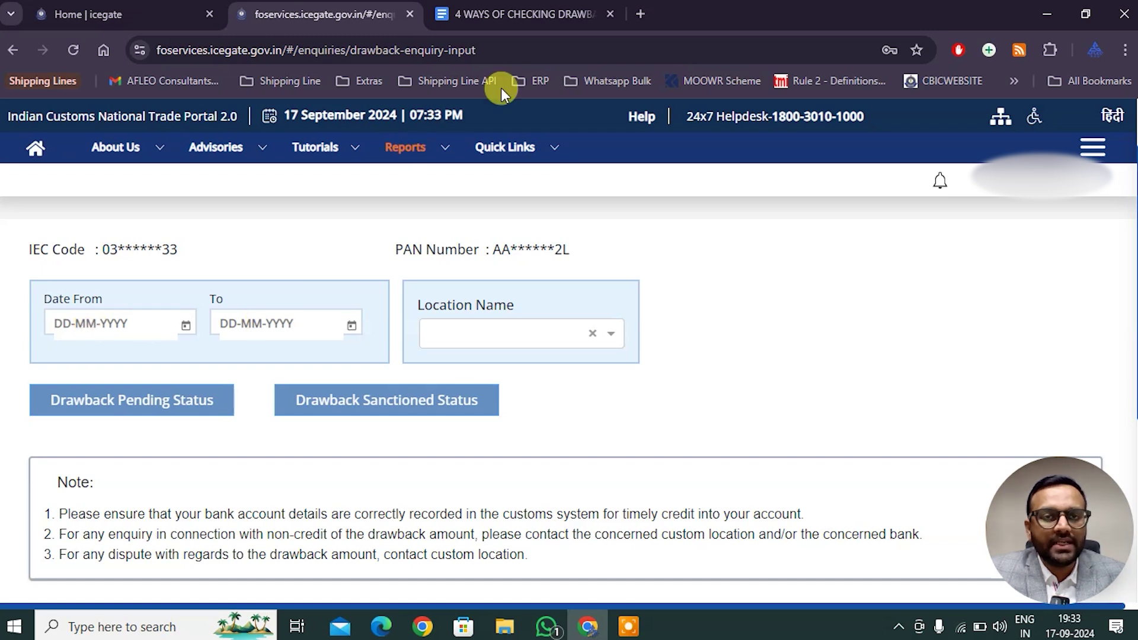
Consult the Google Docs notes for the pending status dates and set the Drawback Enquiry's date range from 09-03-2020 to 15-03-2020.
{"action": "left_click", "coordinate": [508, 18]}
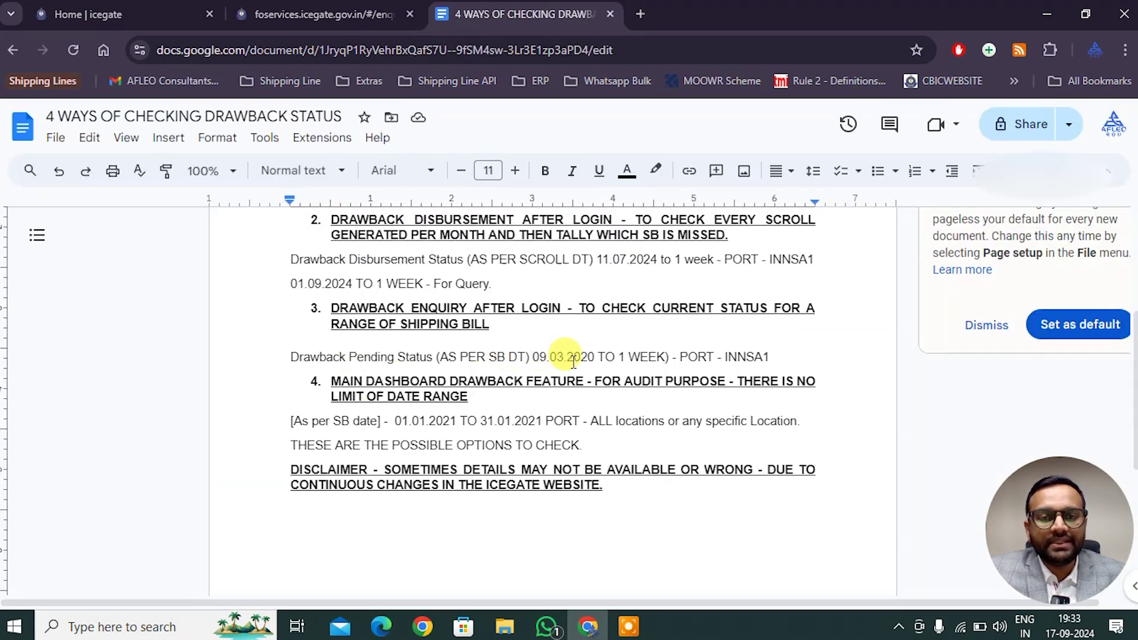
{"action": "left_click", "coordinate": [323, 16]}
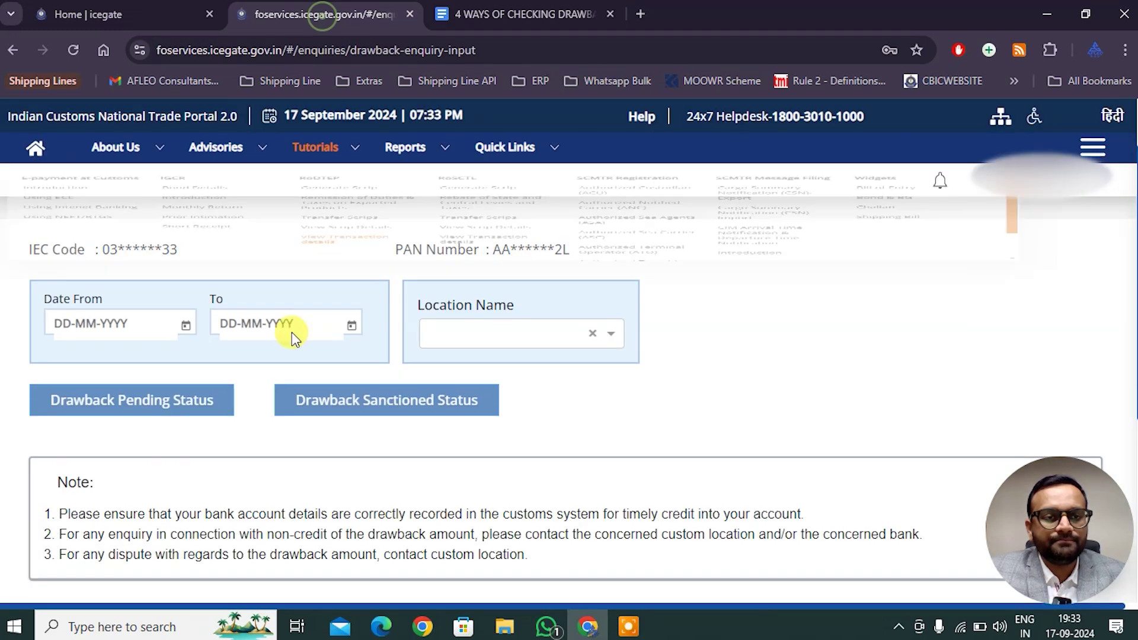
{"action": "left_click", "coordinate": [185, 329]}
{"action": "left_click", "coordinate": [162, 373]}
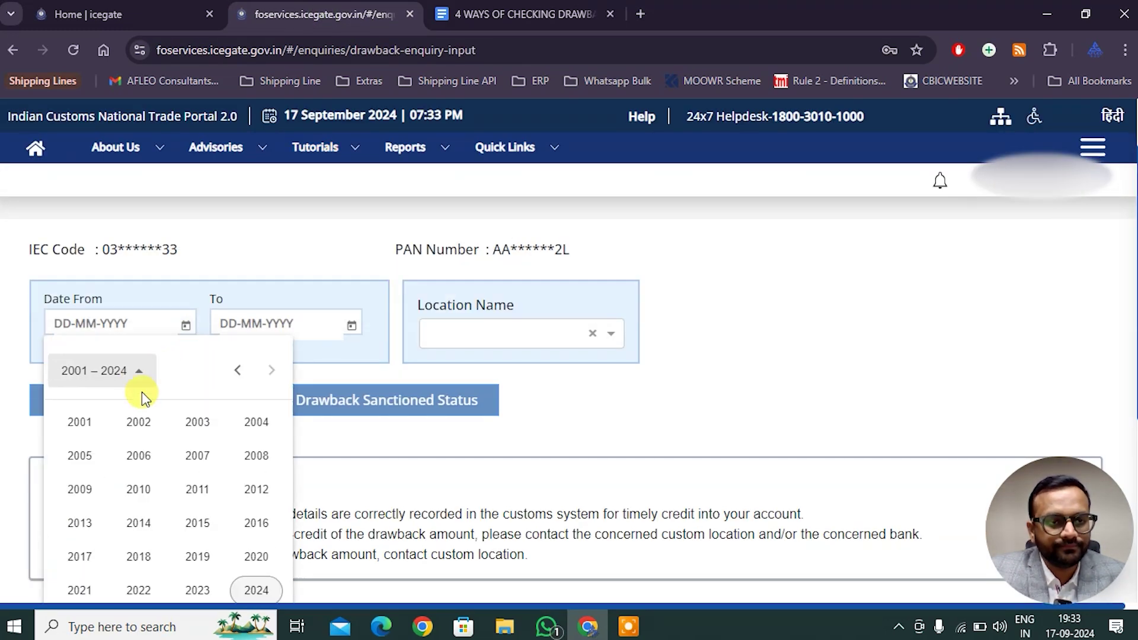
{"action": "left_click", "coordinate": [249, 557]}
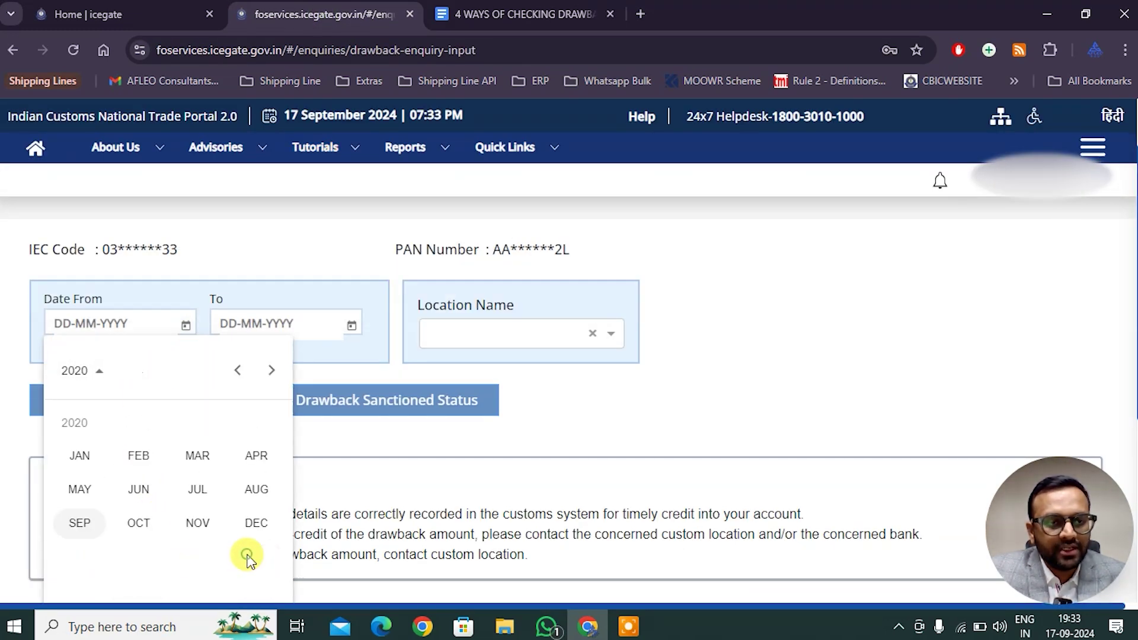
{"action": "left_click", "coordinate": [193, 456]}
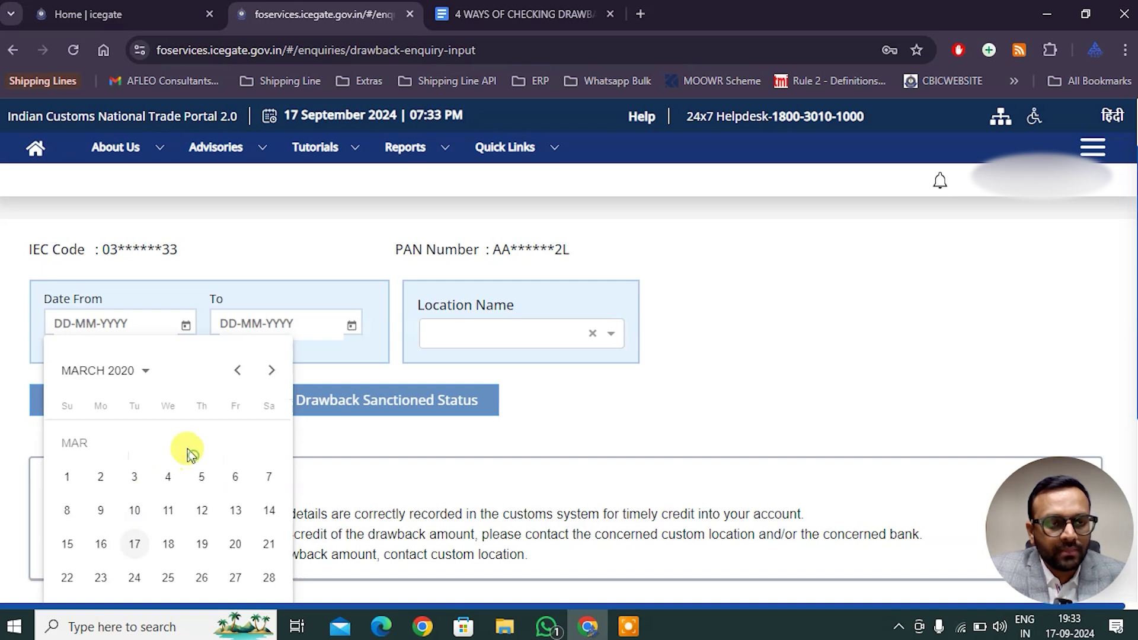
{"action": "left_click", "coordinate": [100, 510]}
{"action": "left_click", "coordinate": [352, 325]}
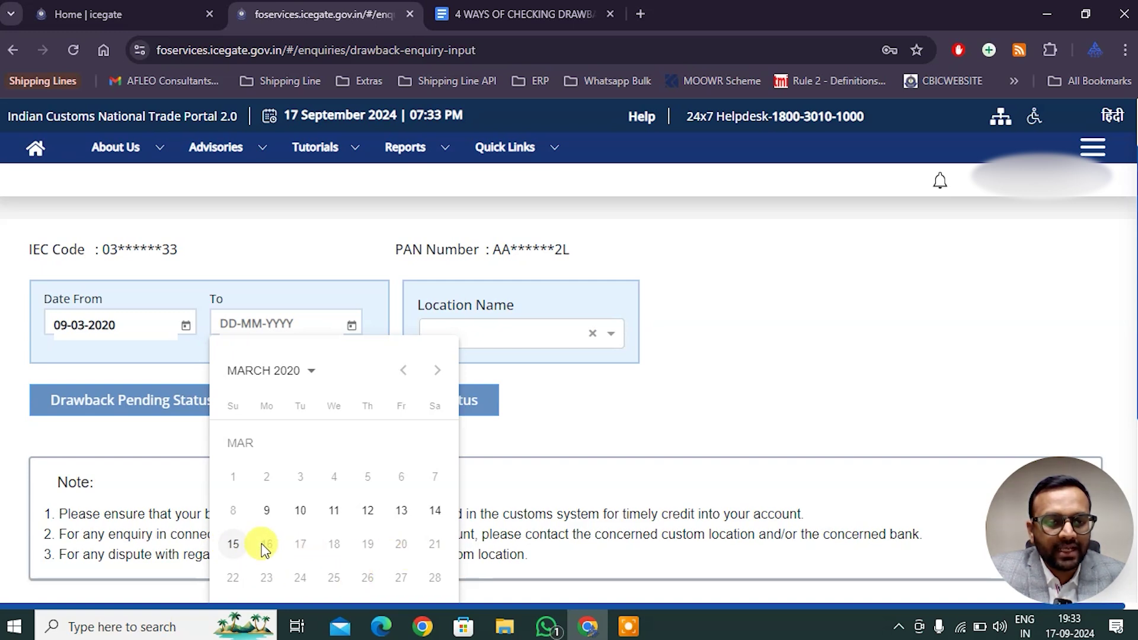
{"action": "left_click", "coordinate": [232, 544]}
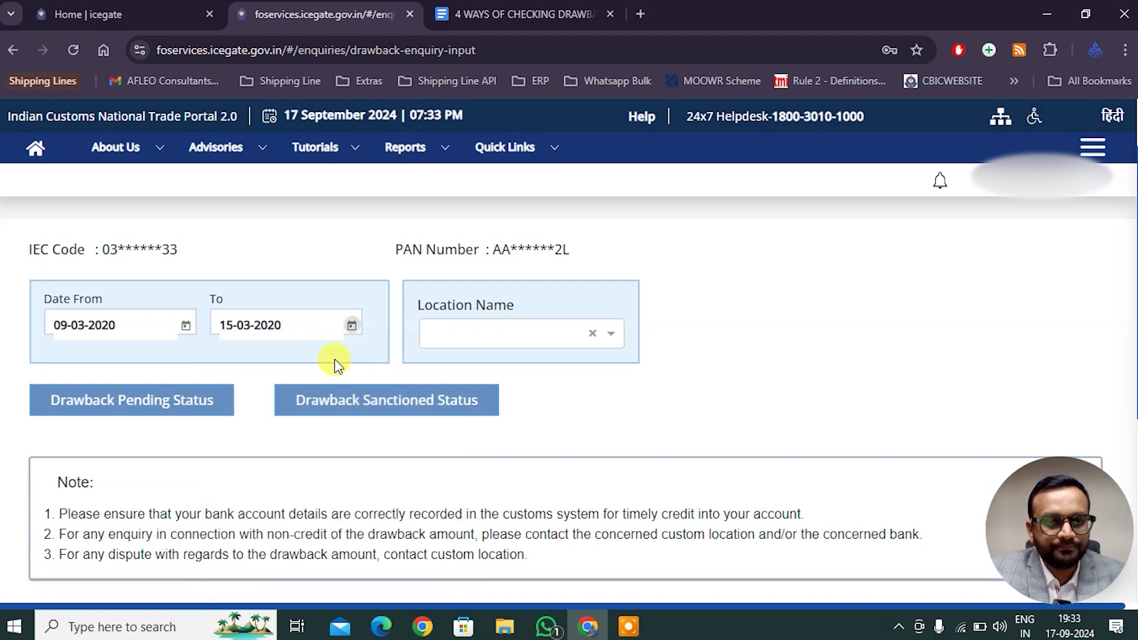
Choose INNSA1 as the Drawback Enquiry location and bring up the Drawback Pending Status report to review its shipping bill entries.
{"action": "left_click", "coordinate": [470, 339]}
{"action": "type", "text": "IN"}
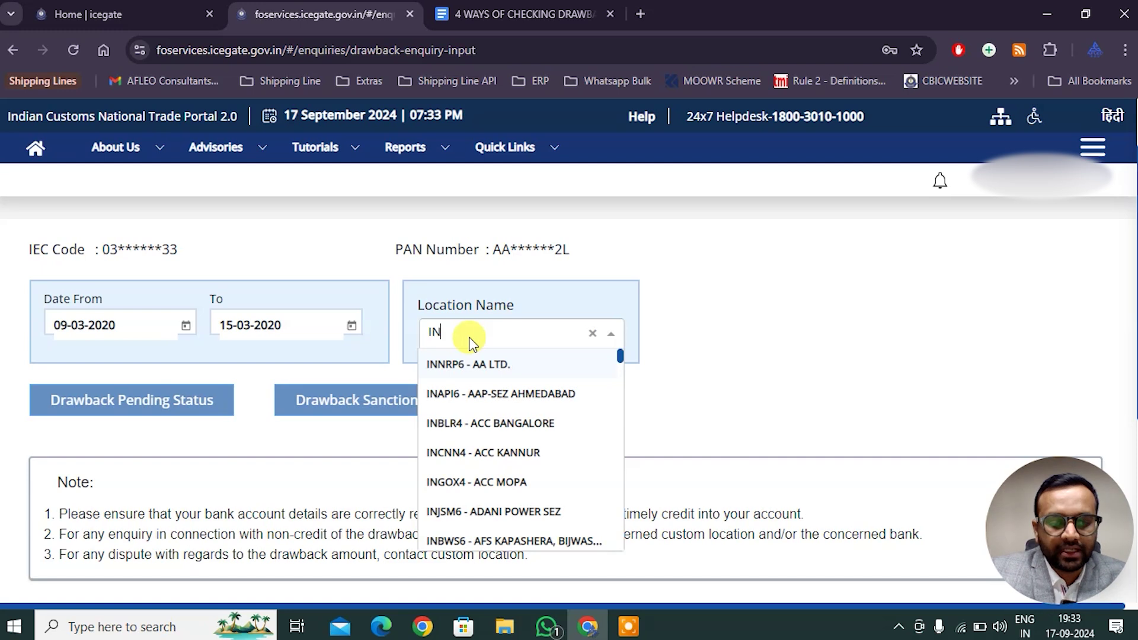
{"action": "type", "text": "NSA"}
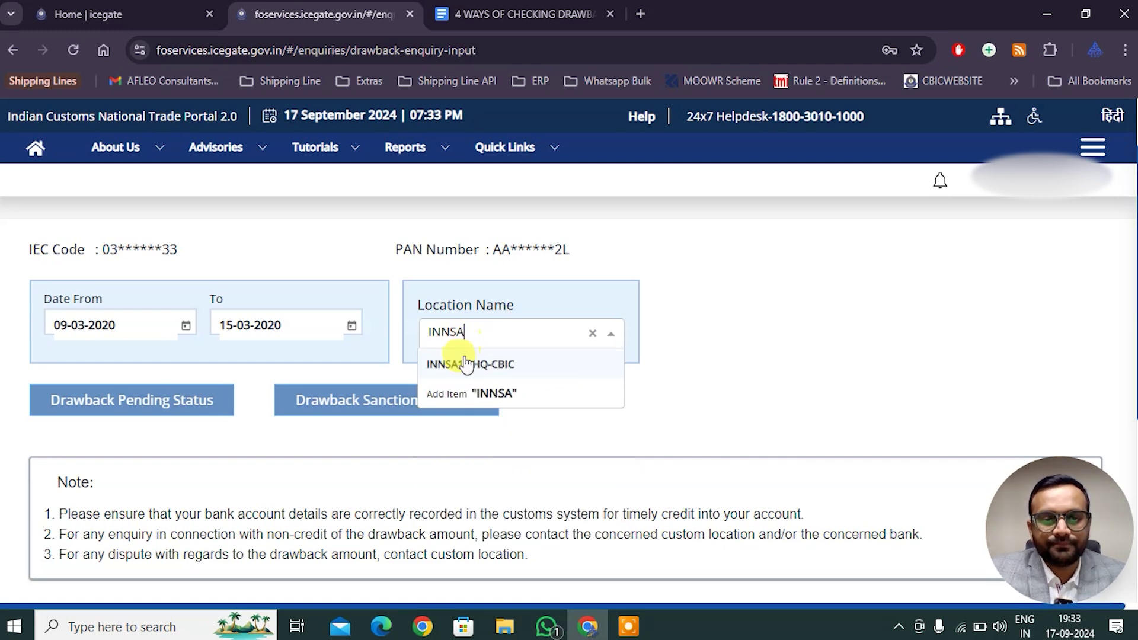
{"action": "left_click", "coordinate": [464, 362]}
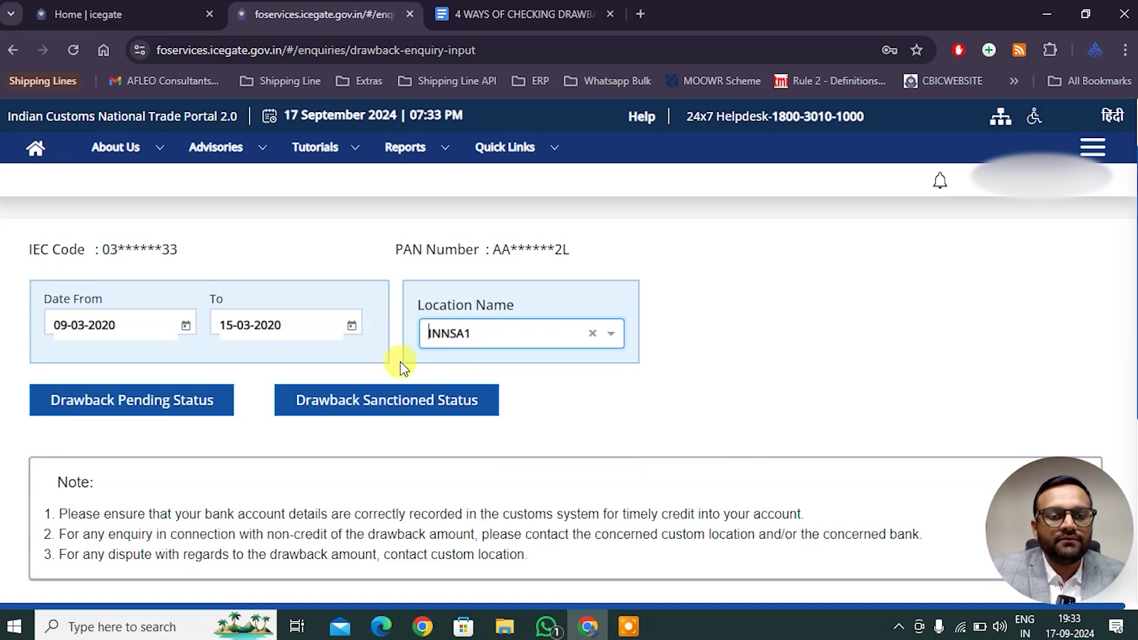
{"action": "scroll", "coordinate": [402, 460], "scroll_direction": "down", "scroll_amount": 2}
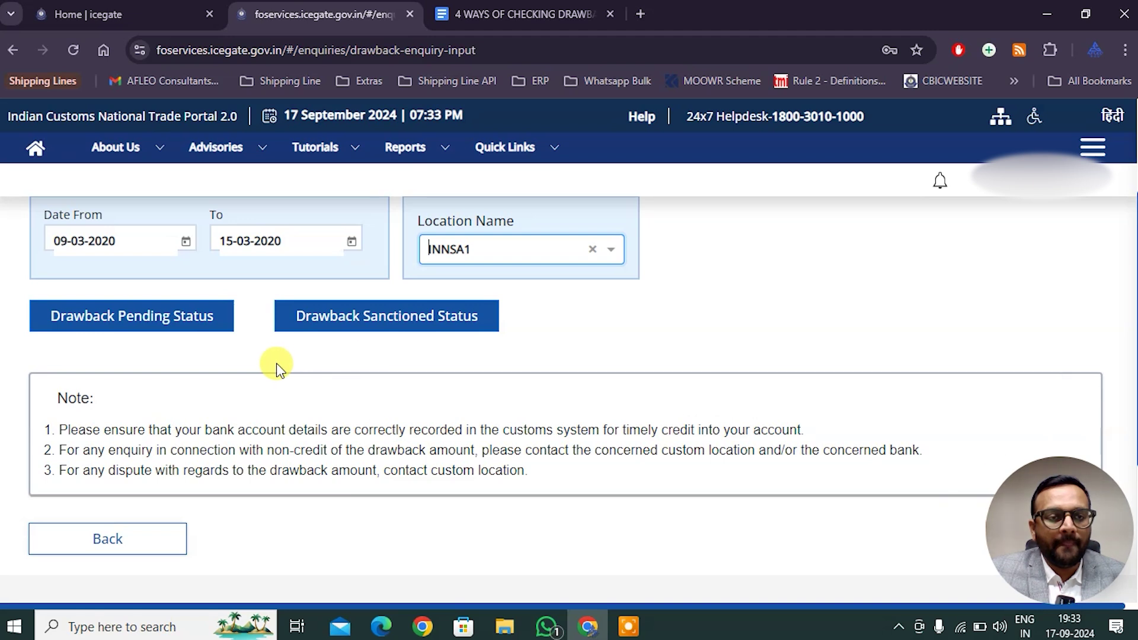
{"action": "left_click", "coordinate": [177, 315]}
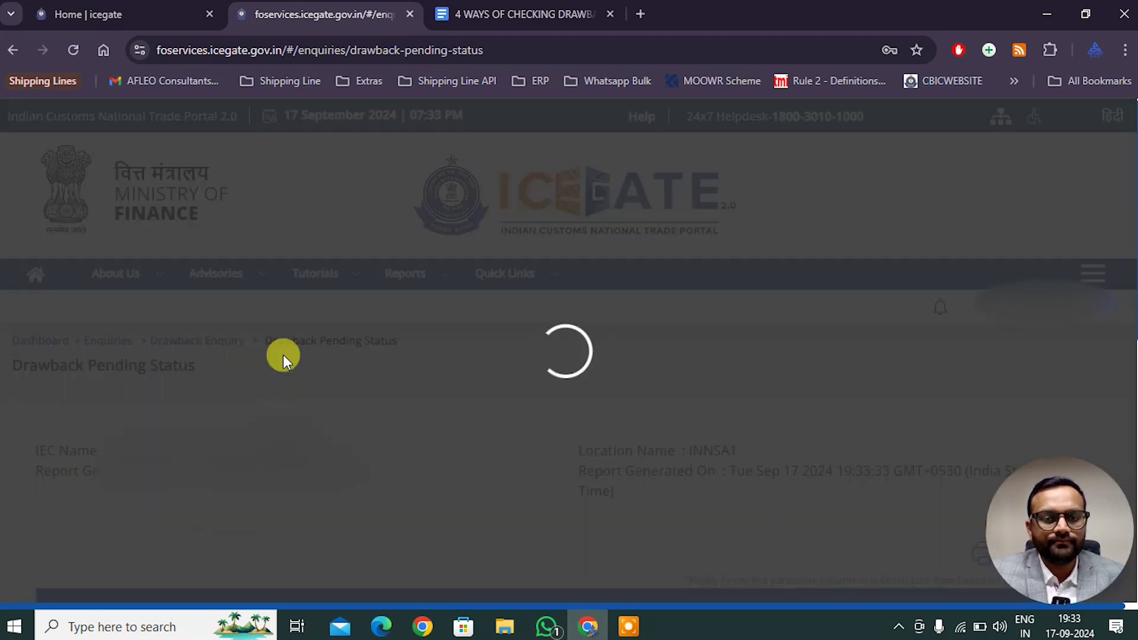
{"action": "scroll", "coordinate": [406, 379], "scroll_direction": "down", "scroll_amount": 5}
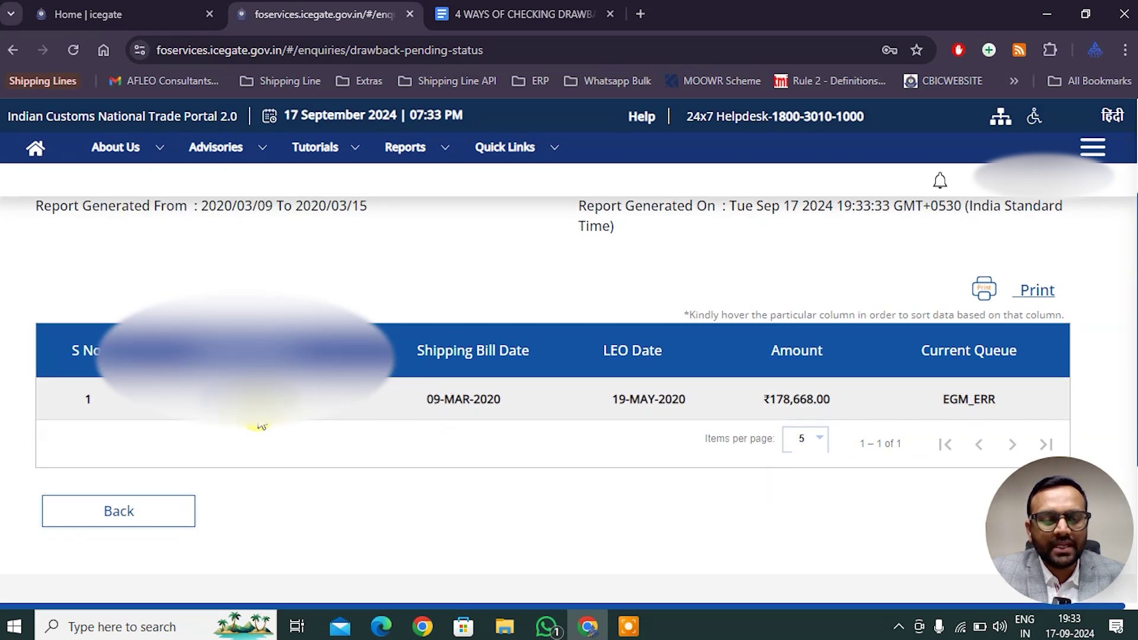
{"action": "scroll", "coordinate": [480, 414], "scroll_direction": "up", "scroll_amount": 2}
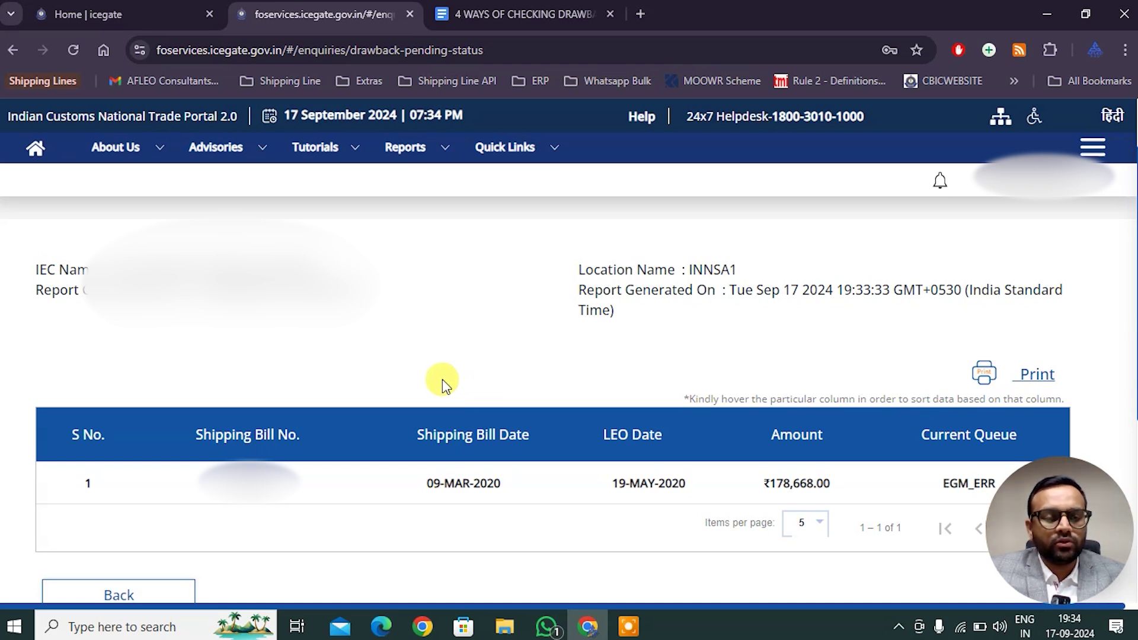
Open the full Drawback page from the Drawback section of the role dashboard and dismiss the alert.
{"action": "scroll", "coordinate": [442, 381], "scroll_direction": "down", "scroll_amount": 1}
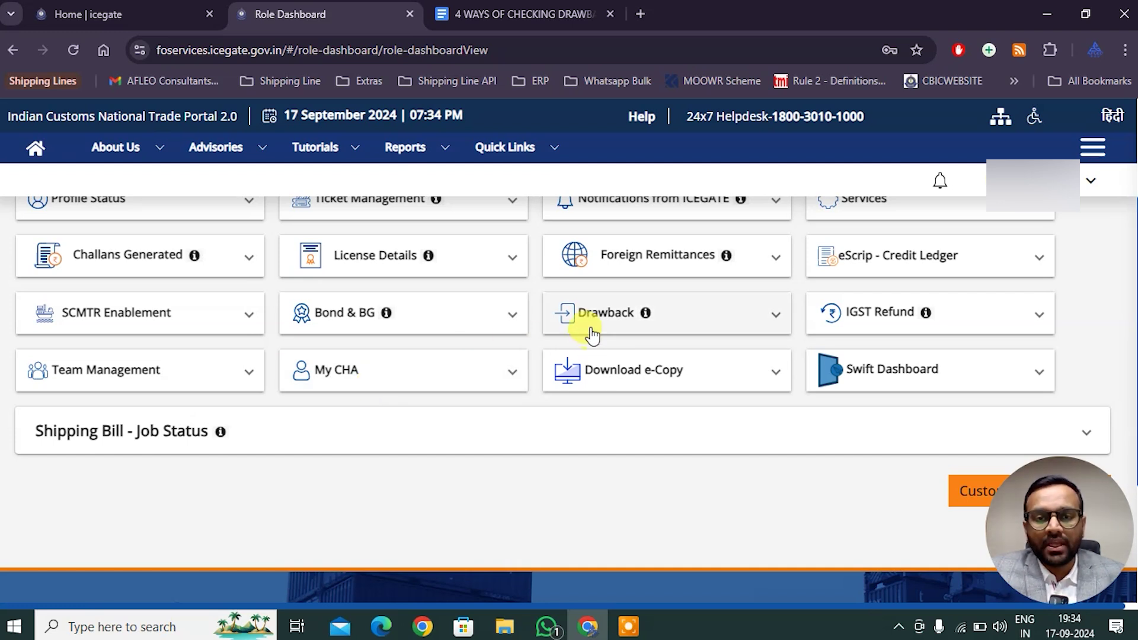
{"action": "scroll", "coordinate": [651, 314], "scroll_direction": "up", "scroll_amount": 2}
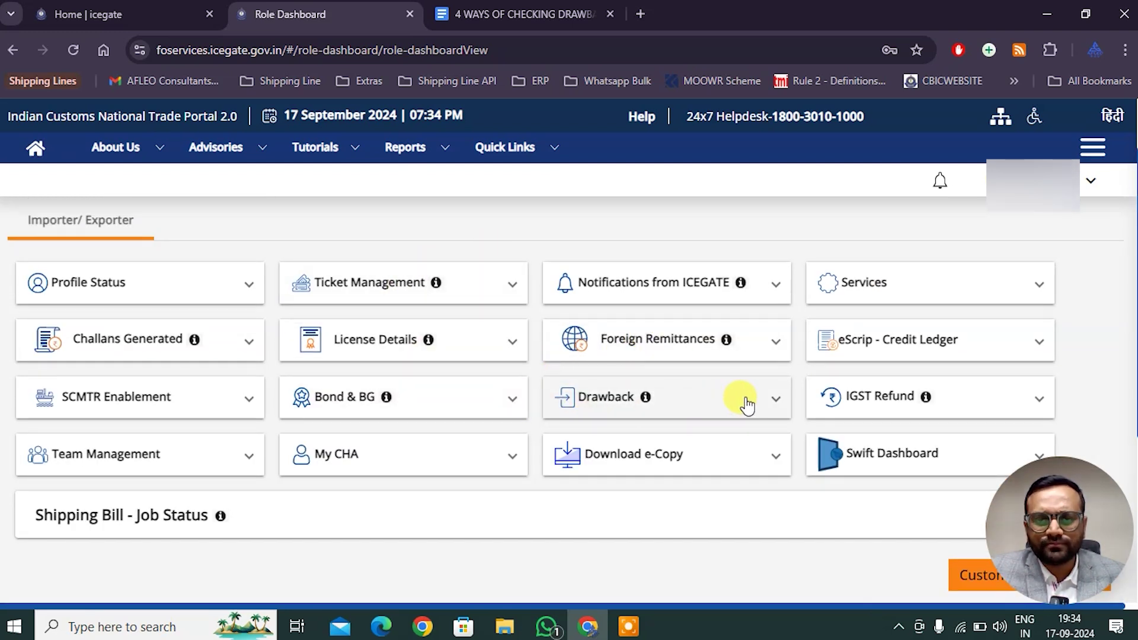
{"action": "left_click", "coordinate": [771, 401]}
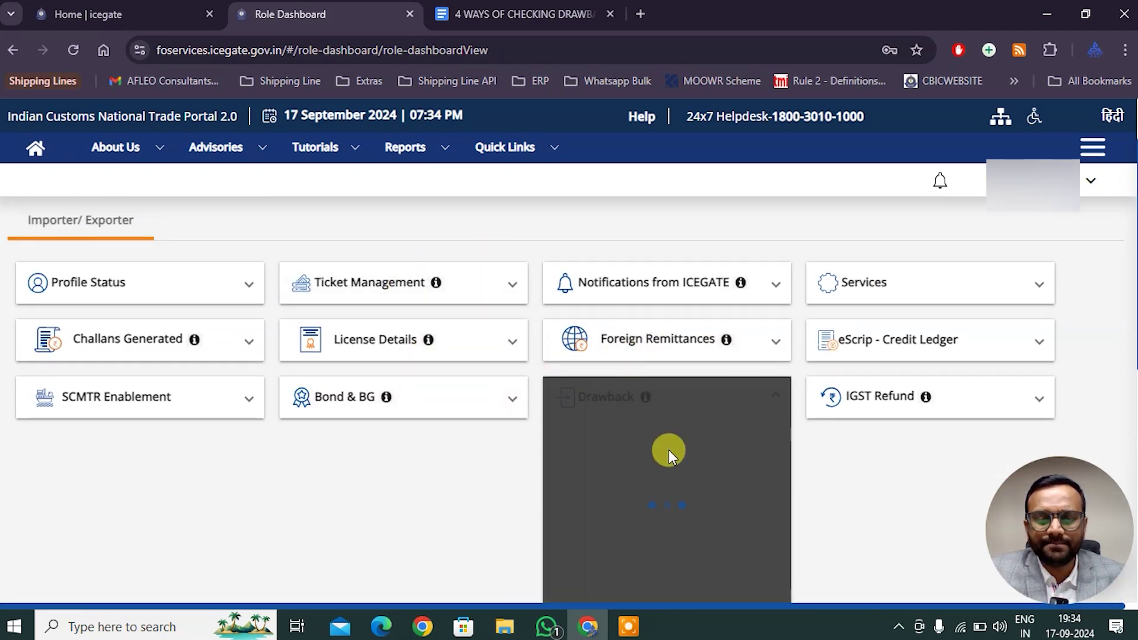
{"action": "scroll", "coordinate": [813, 457], "scroll_direction": "down", "scroll_amount": 2}
{"action": "left_click", "coordinate": [665, 411]}
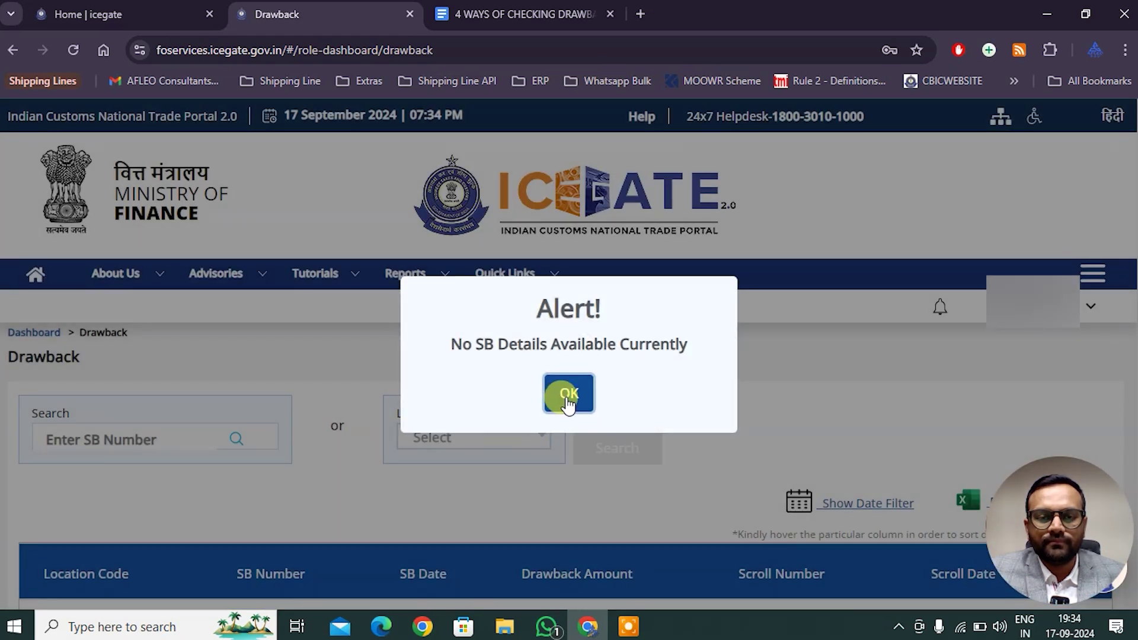
{"action": "left_click", "coordinate": [568, 396]}
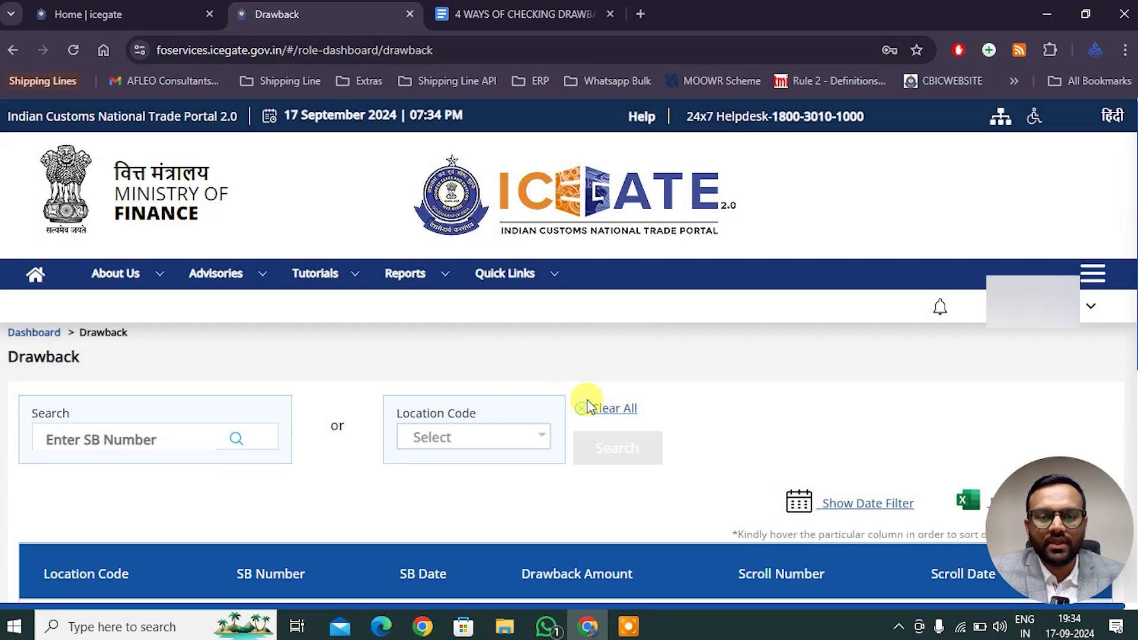
Show the date filter on the Drawback page and set the location code to All.
{"action": "scroll", "coordinate": [705, 397], "scroll_direction": "down", "scroll_amount": 3}
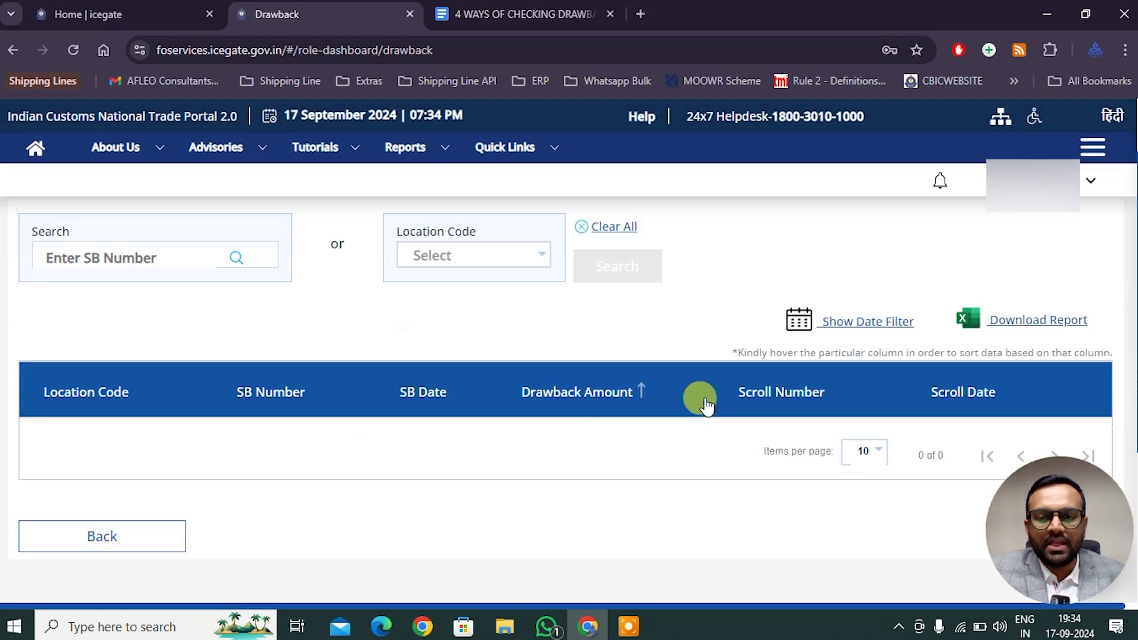
{"action": "left_click", "coordinate": [836, 326]}
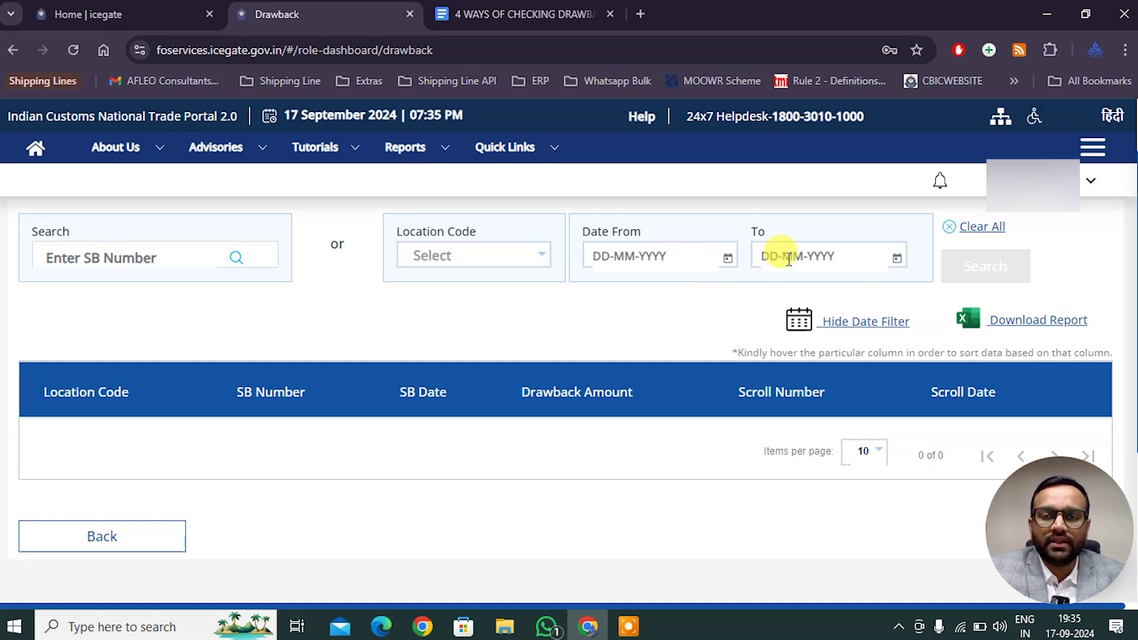
{"action": "left_click", "coordinate": [487, 261]}
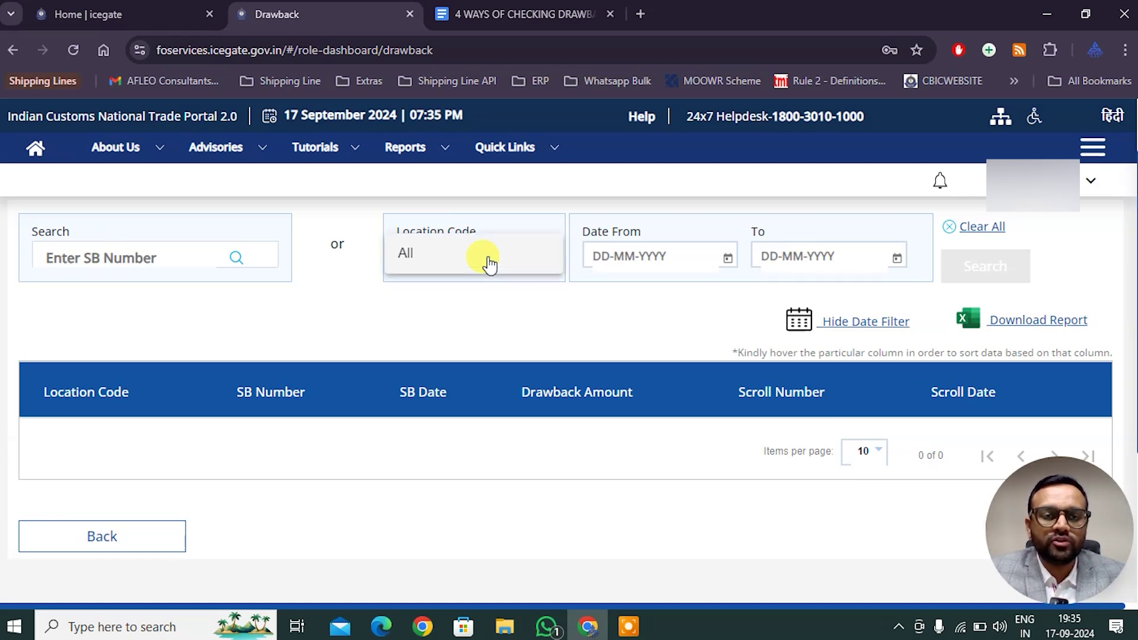
{"action": "left_click", "coordinate": [422, 254]}
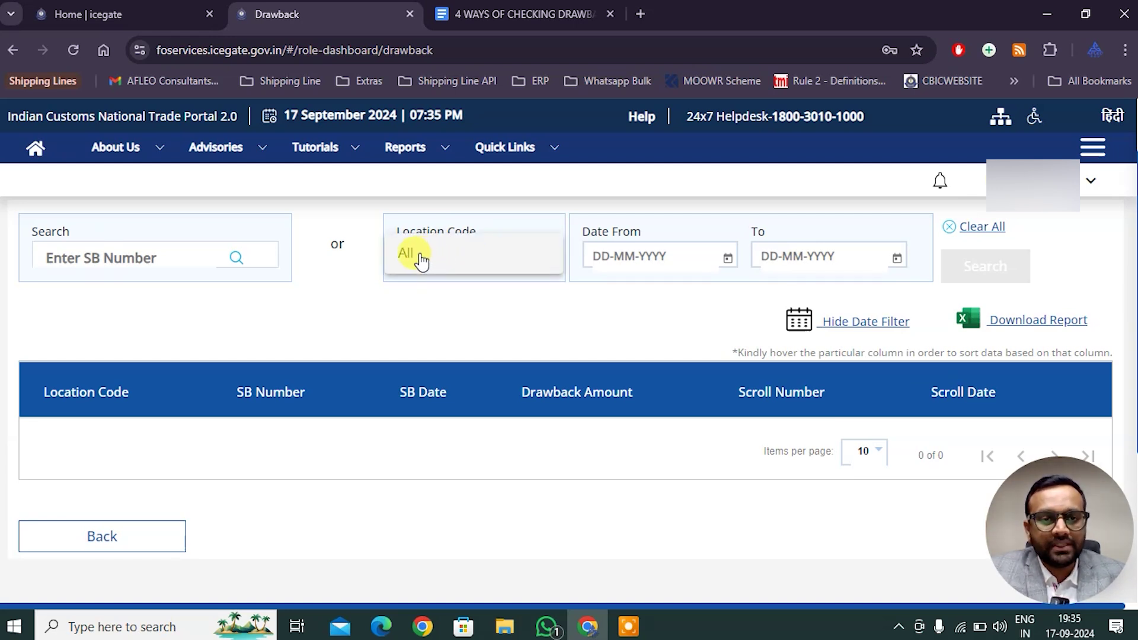
{"action": "left_click", "coordinate": [419, 256]}
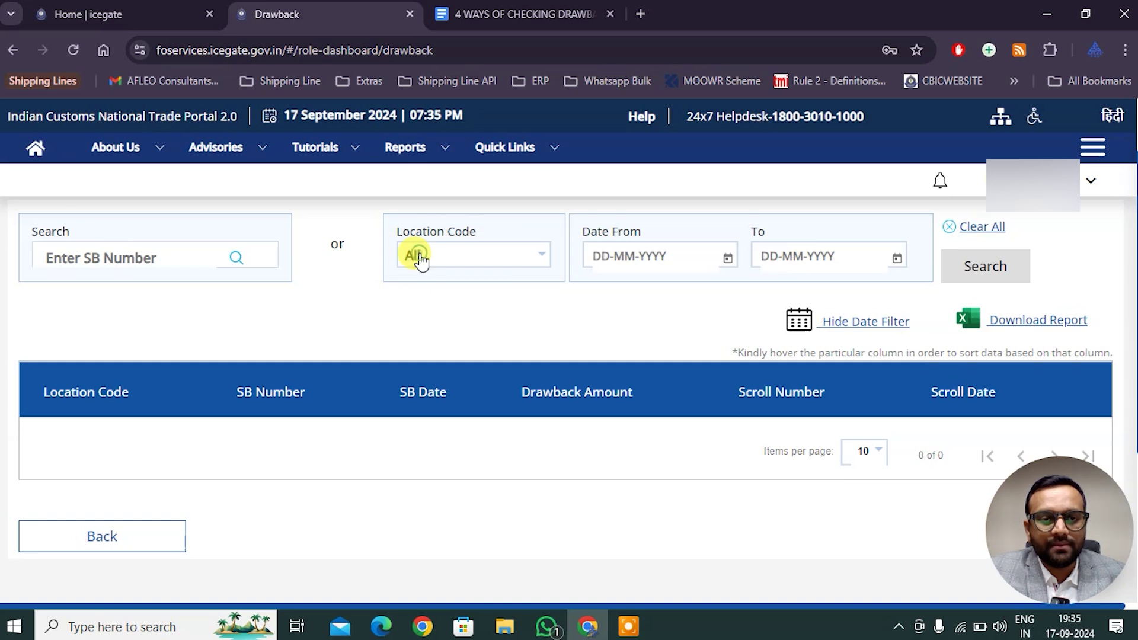
Consult the Google Docs notes for the dashboard feature's date range and set the Drawback page's start date to 01-01-2021.
{"action": "left_click", "coordinate": [508, 14]}
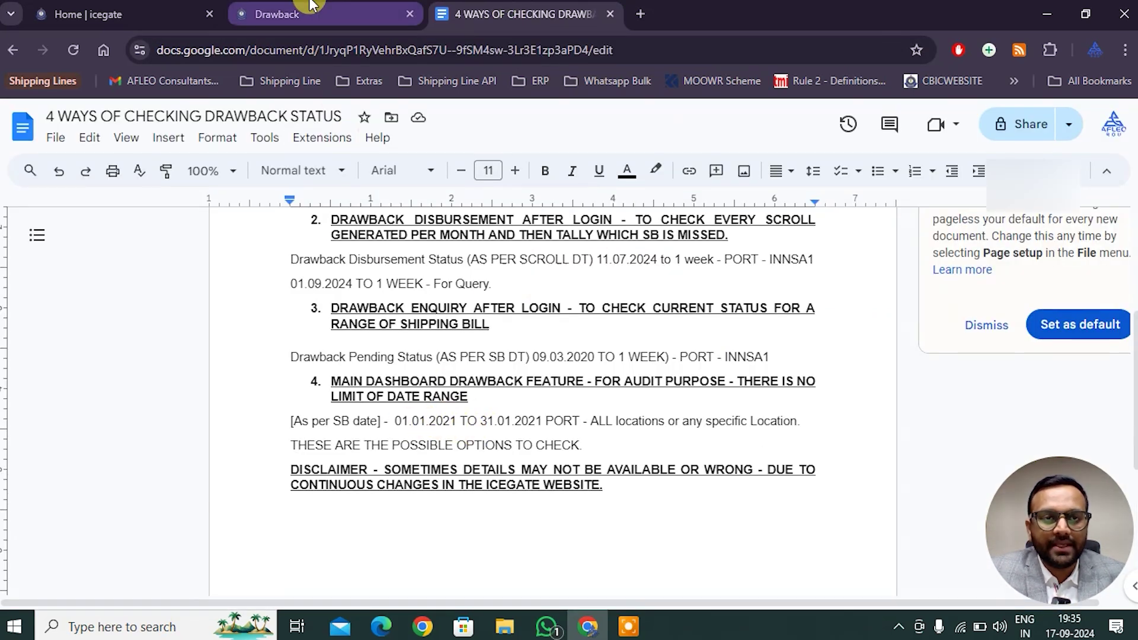
{"action": "left_click", "coordinate": [308, 17]}
{"action": "left_click", "coordinate": [727, 257]}
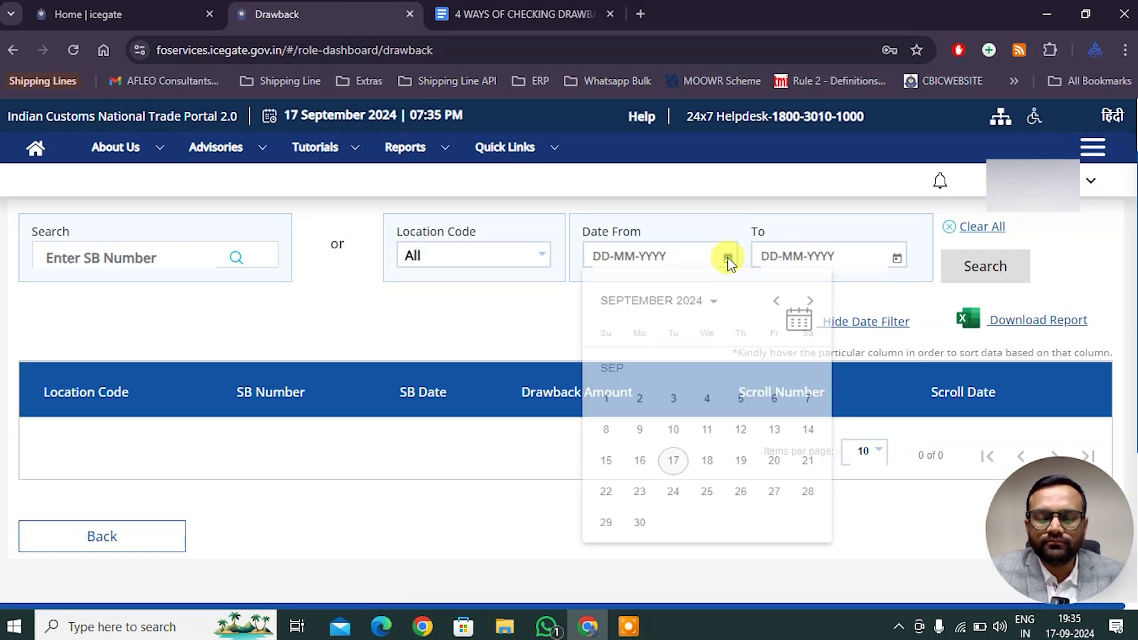
{"action": "left_click", "coordinate": [676, 303]}
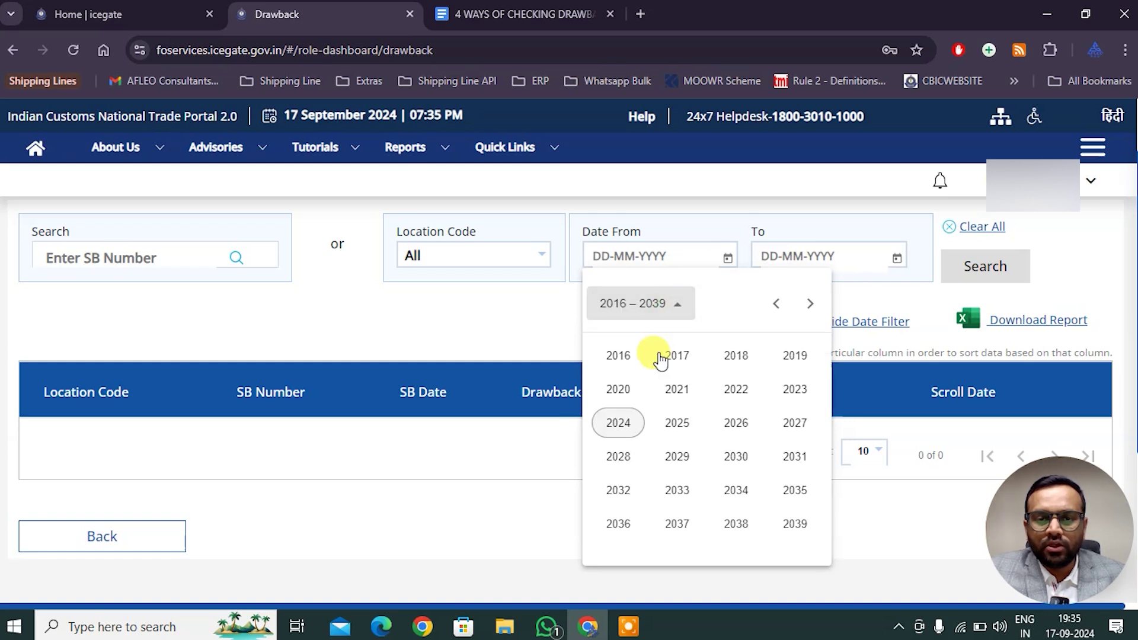
{"action": "left_click", "coordinate": [679, 389]}
{"action": "left_click", "coordinate": [619, 388]}
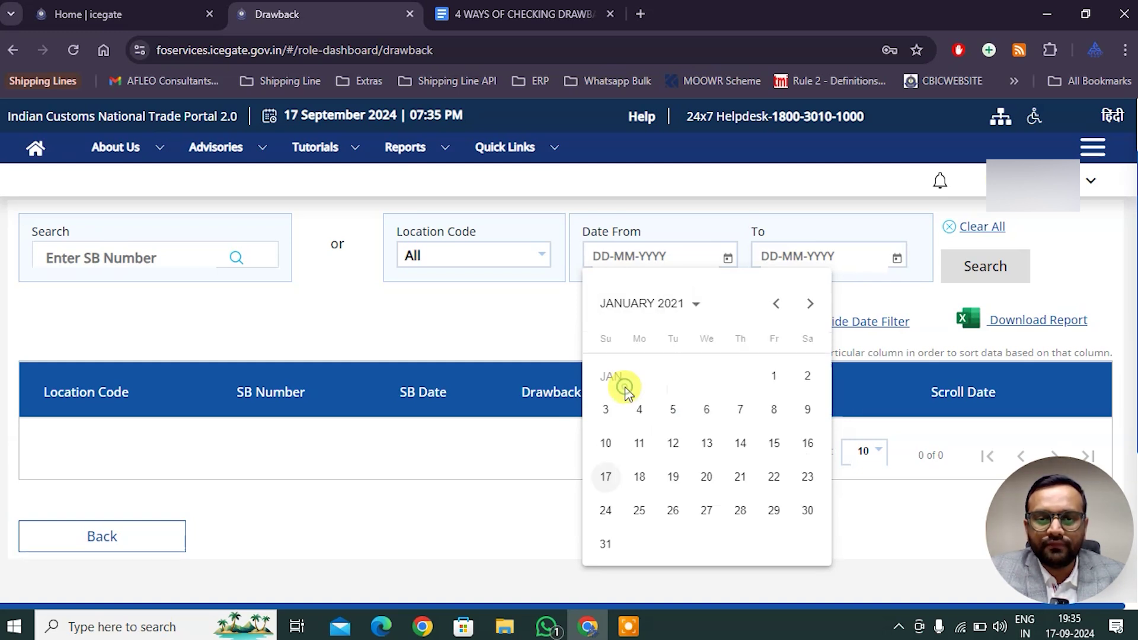
{"action": "left_click", "coordinate": [772, 376]}
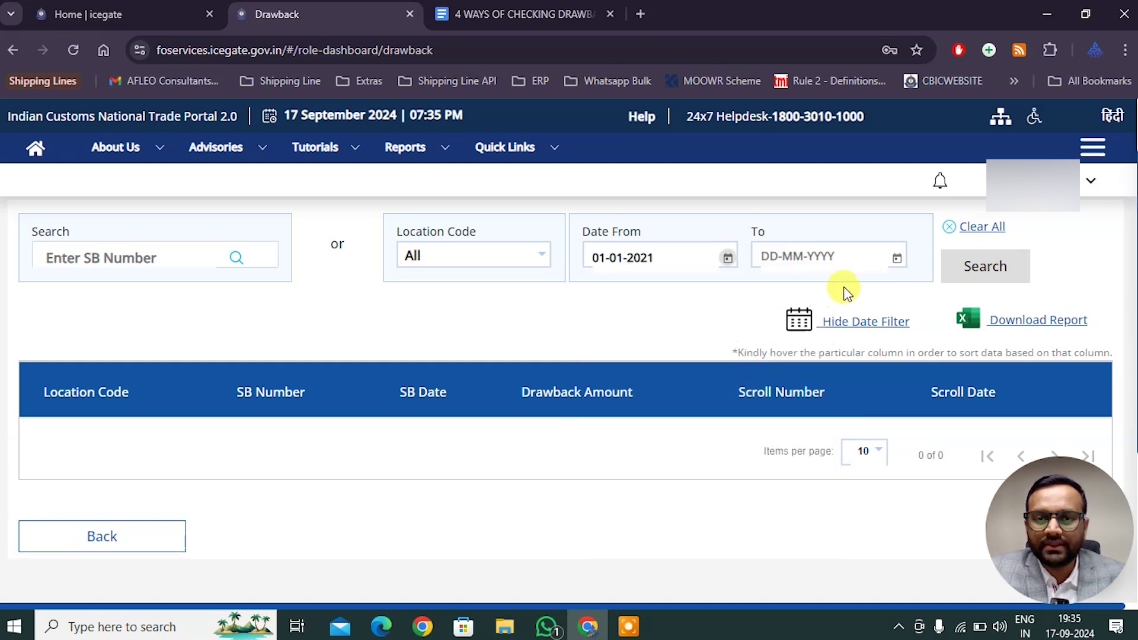
Set the end date to 31-01-2021 and run the drawback search.
{"action": "left_click", "coordinate": [896, 261]}
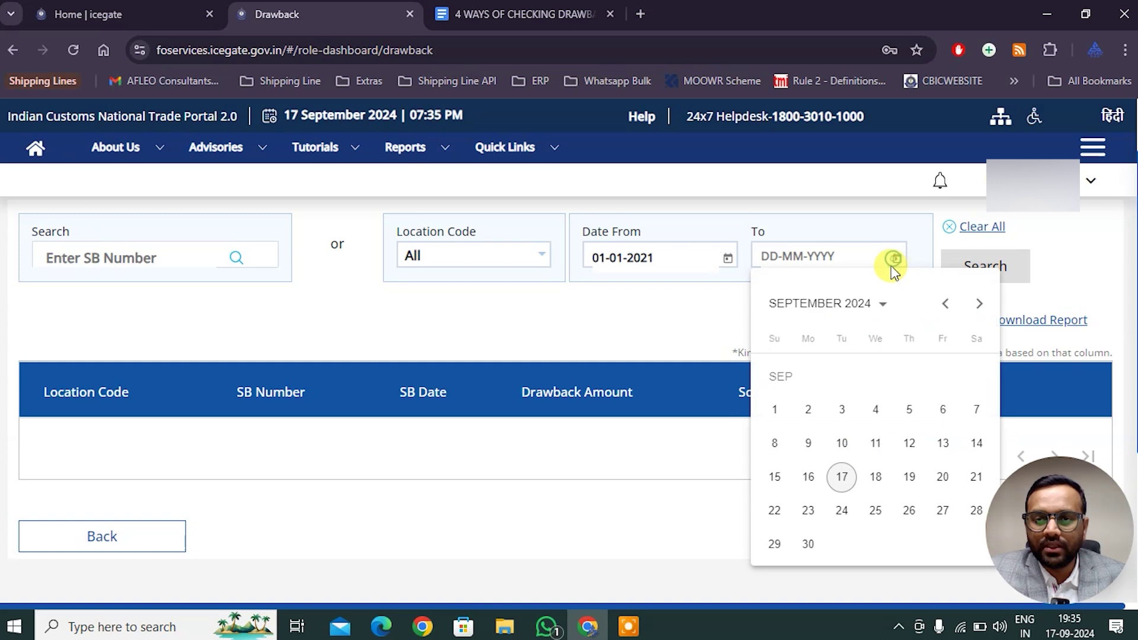
{"action": "left_click", "coordinate": [848, 303]}
{"action": "left_click", "coordinate": [846, 389]}
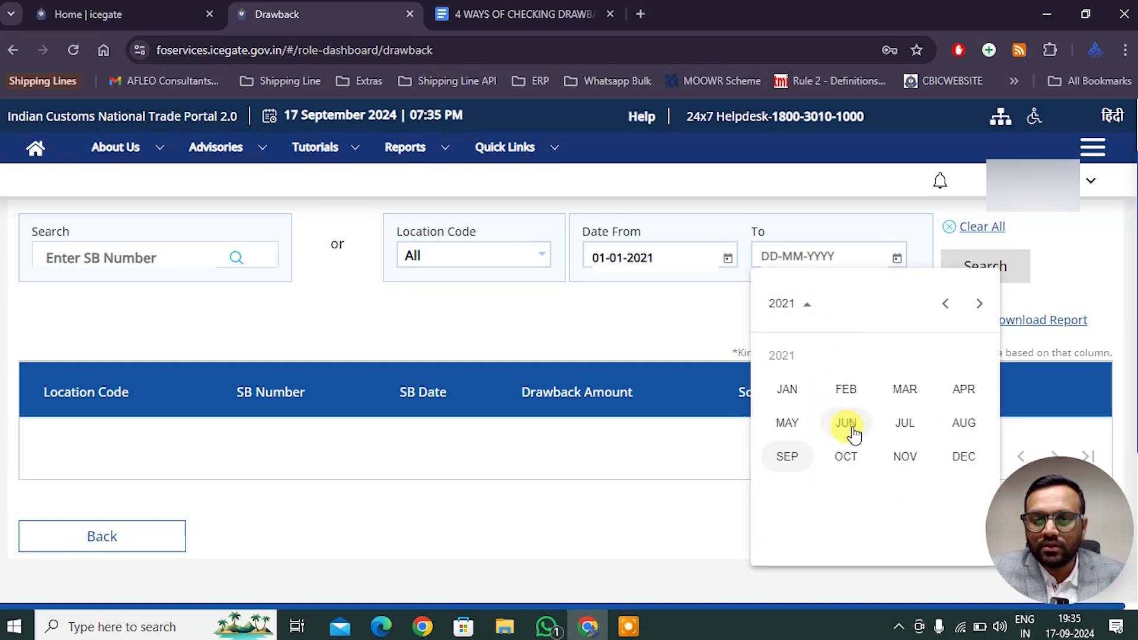
{"action": "left_click", "coordinate": [799, 401]}
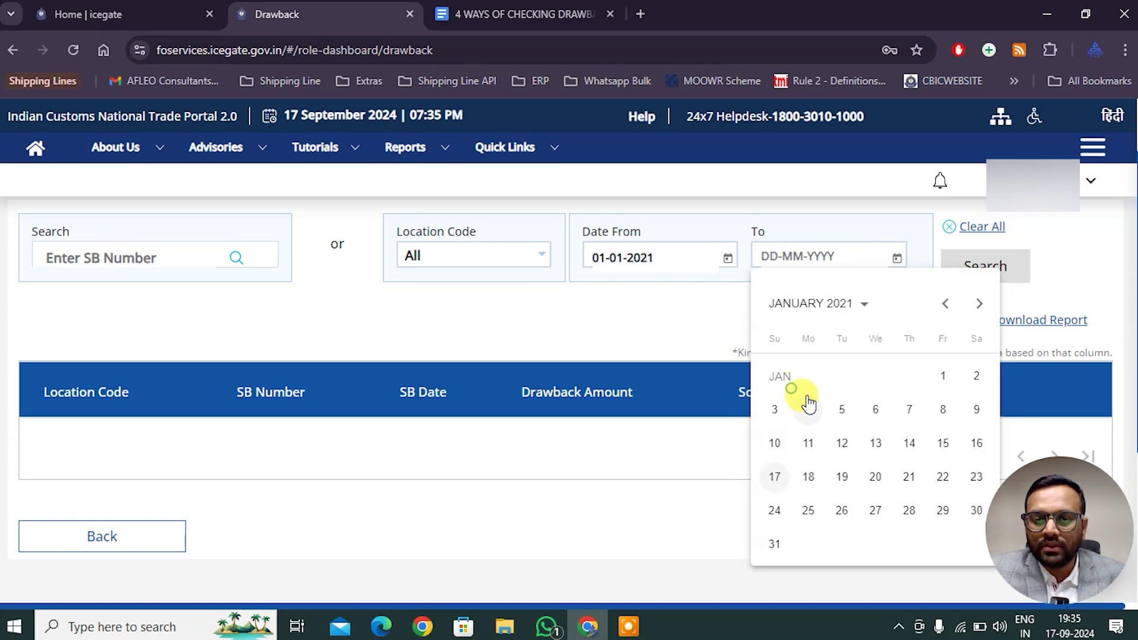
{"action": "left_click", "coordinate": [775, 539]}
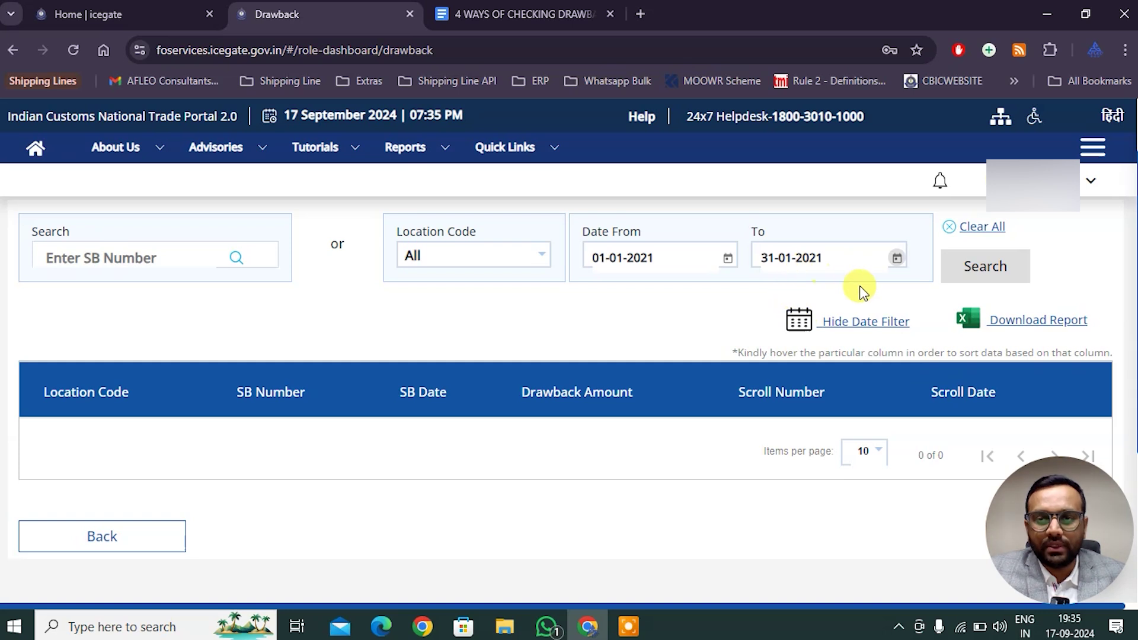
{"action": "left_click", "coordinate": [979, 269]}
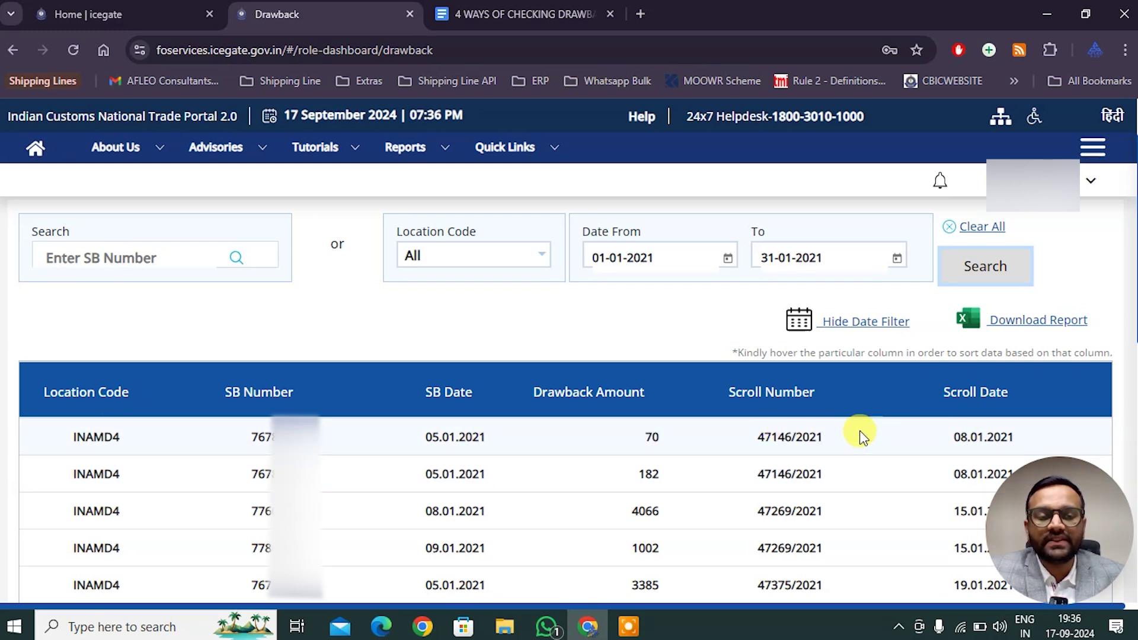
Show 30 items per page in the drawback results and review the location codes, amounts, scroll numbers and scroll dates.
{"action": "scroll", "coordinate": [764, 409], "scroll_direction": "down", "scroll_amount": 5}
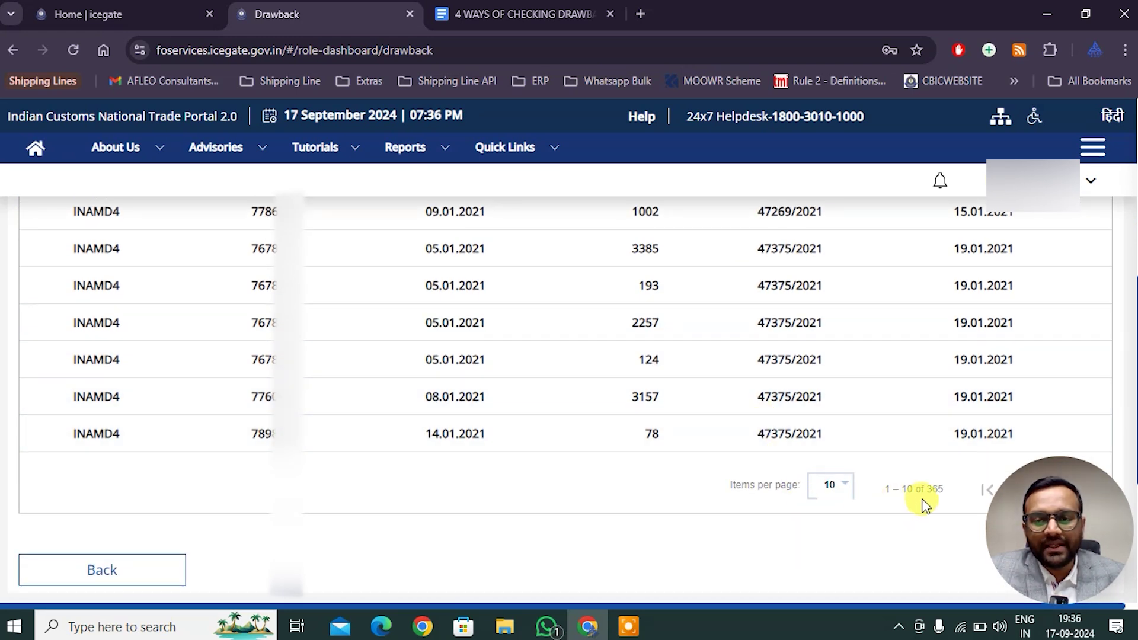
{"action": "left_click", "coordinate": [830, 486]}
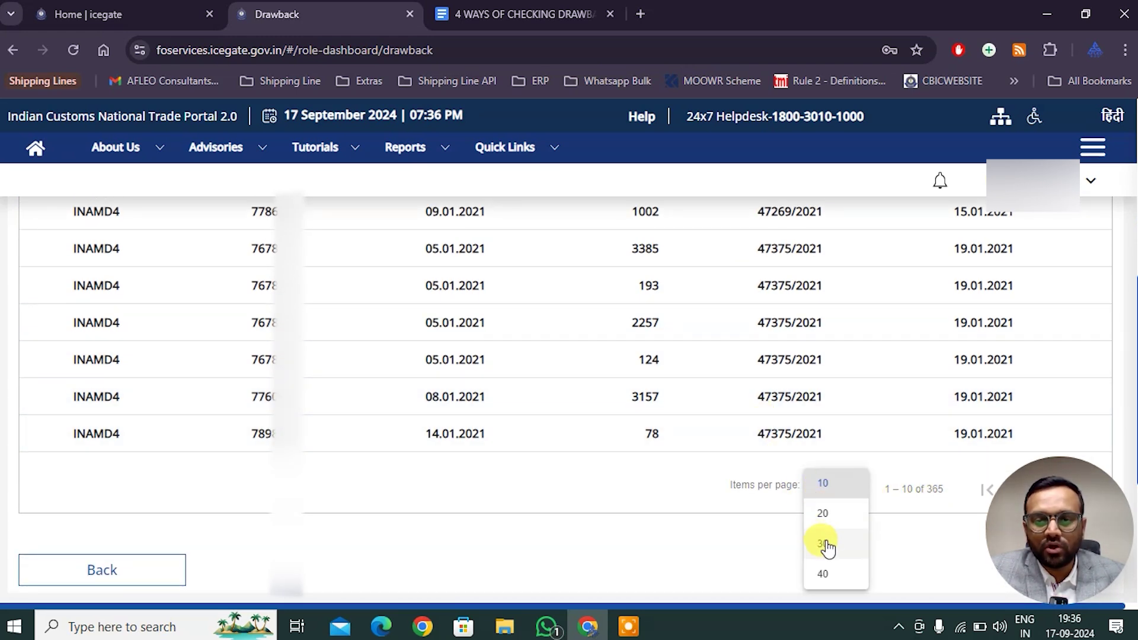
{"action": "left_click", "coordinate": [826, 547]}
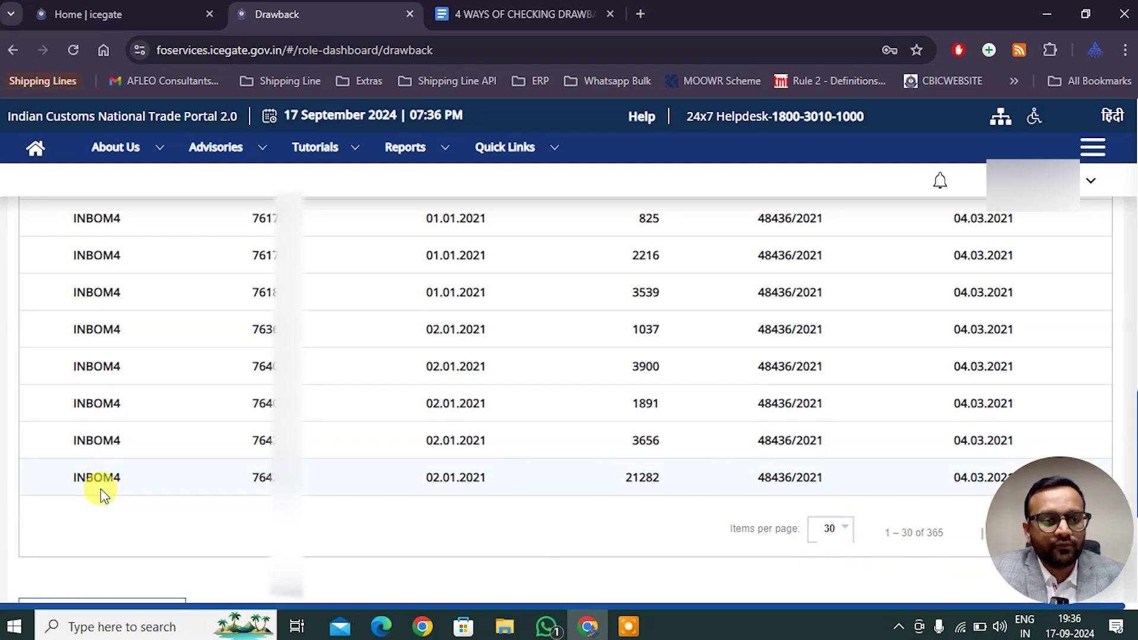
{"action": "scroll", "coordinate": [115, 479], "scroll_direction": "up", "scroll_amount": 3}
{"action": "scroll", "coordinate": [116, 480], "scroll_direction": "up", "scroll_amount": 15}
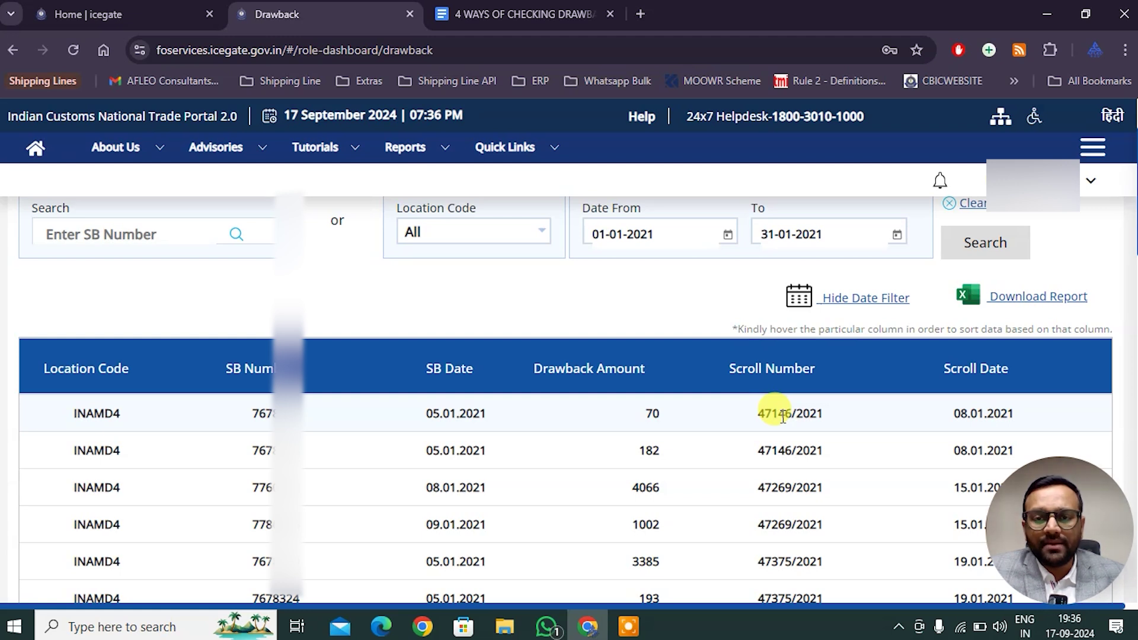
{"action": "scroll", "coordinate": [782, 414], "scroll_direction": "down", "scroll_amount": 1}
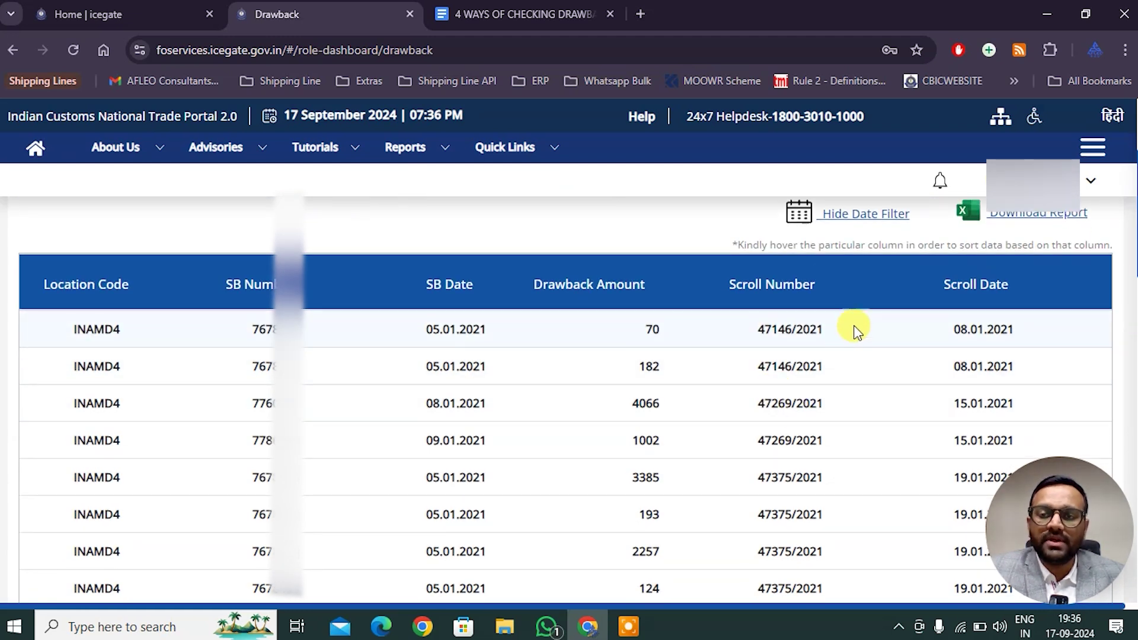